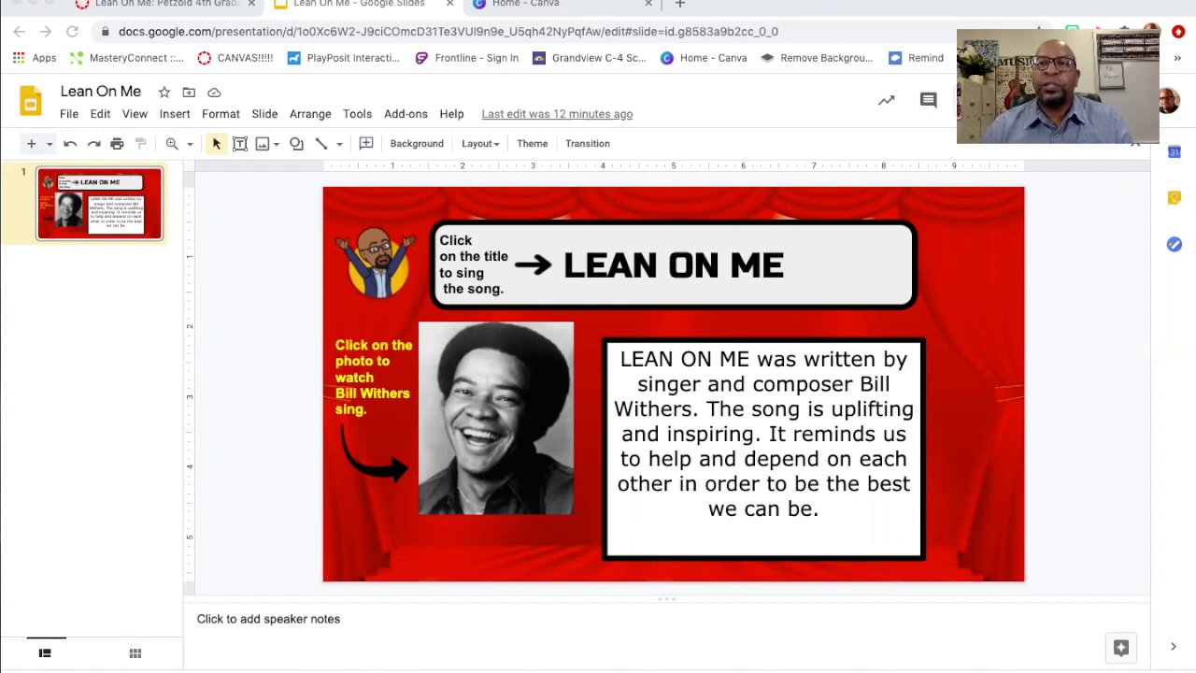
Bring up Spotlight Search over the Lean On Me slide with Command+Space
key(super+space)
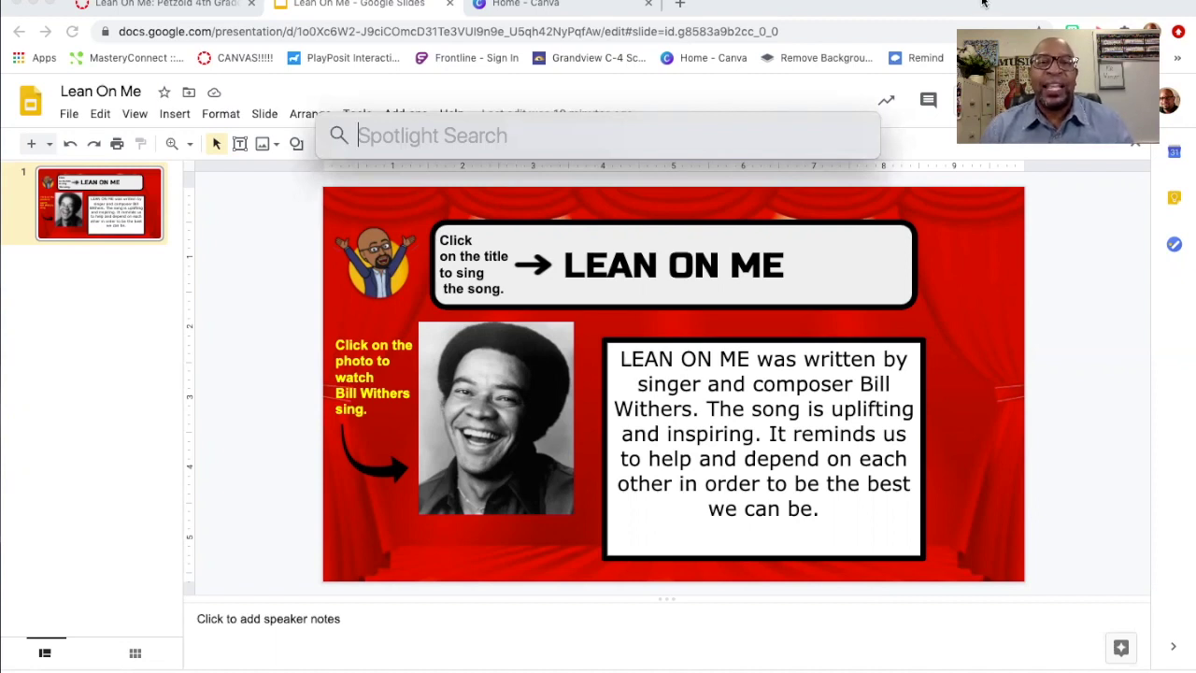
Launch QuickTime Player by searching 'quick' in Spotlight
text(quick)
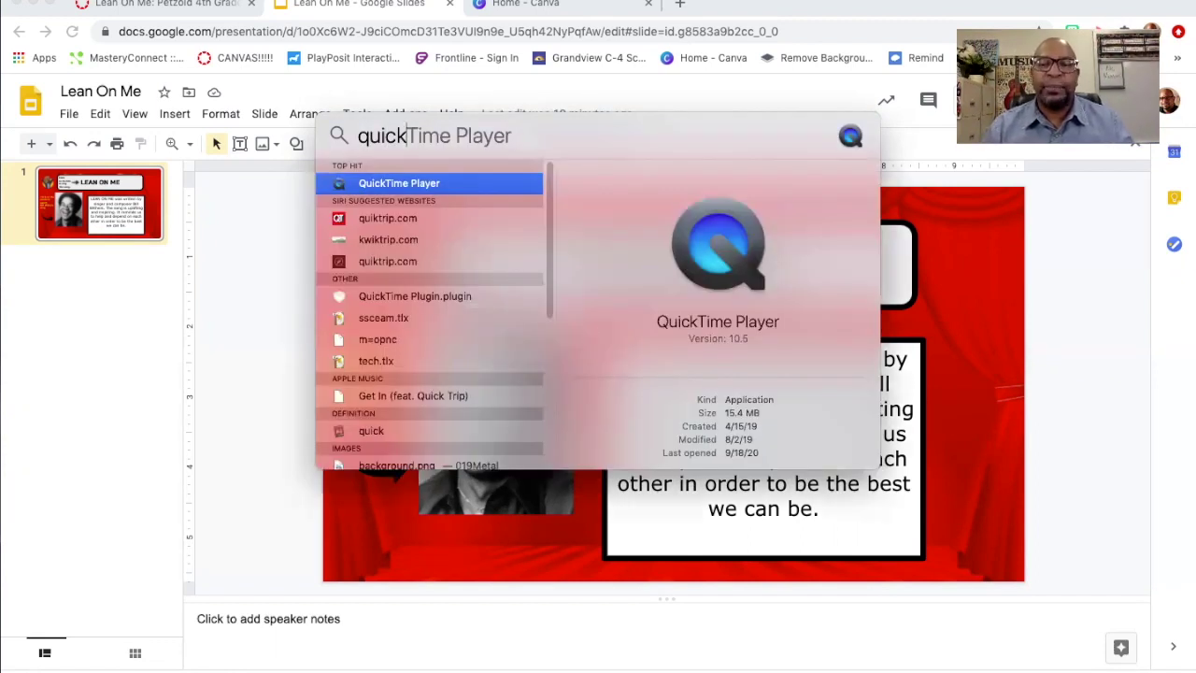
key(Return)
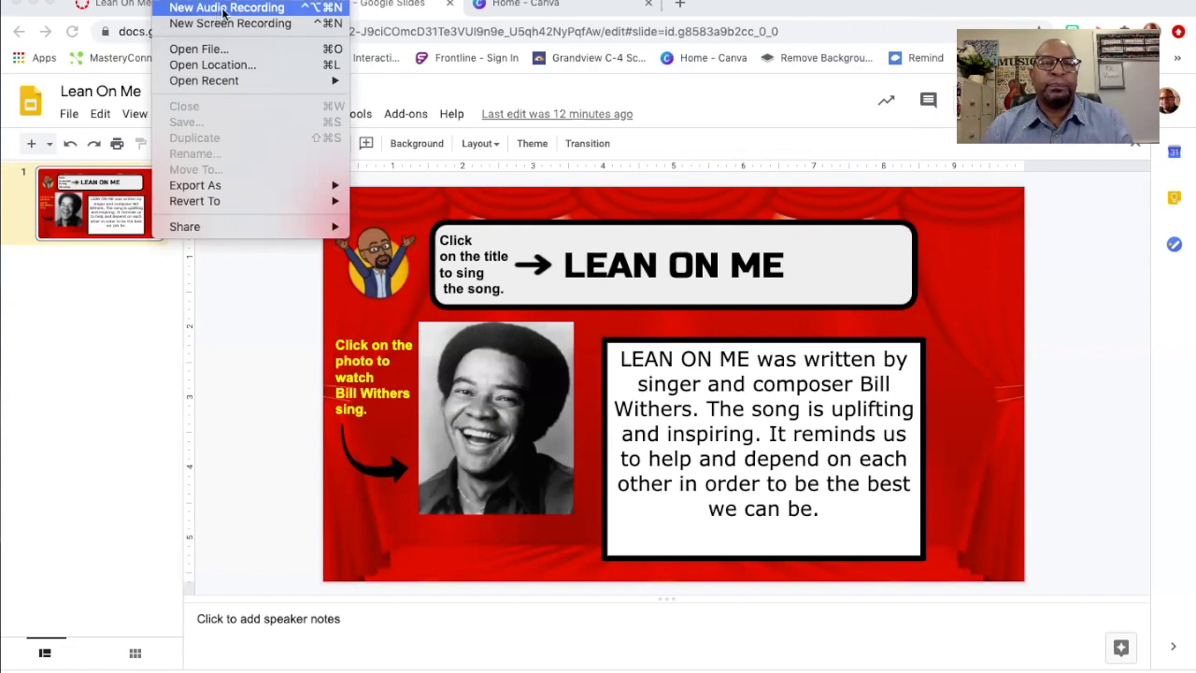
Record and stop a 17-second narration as a new QuickTime audio recording
click(223, 9)
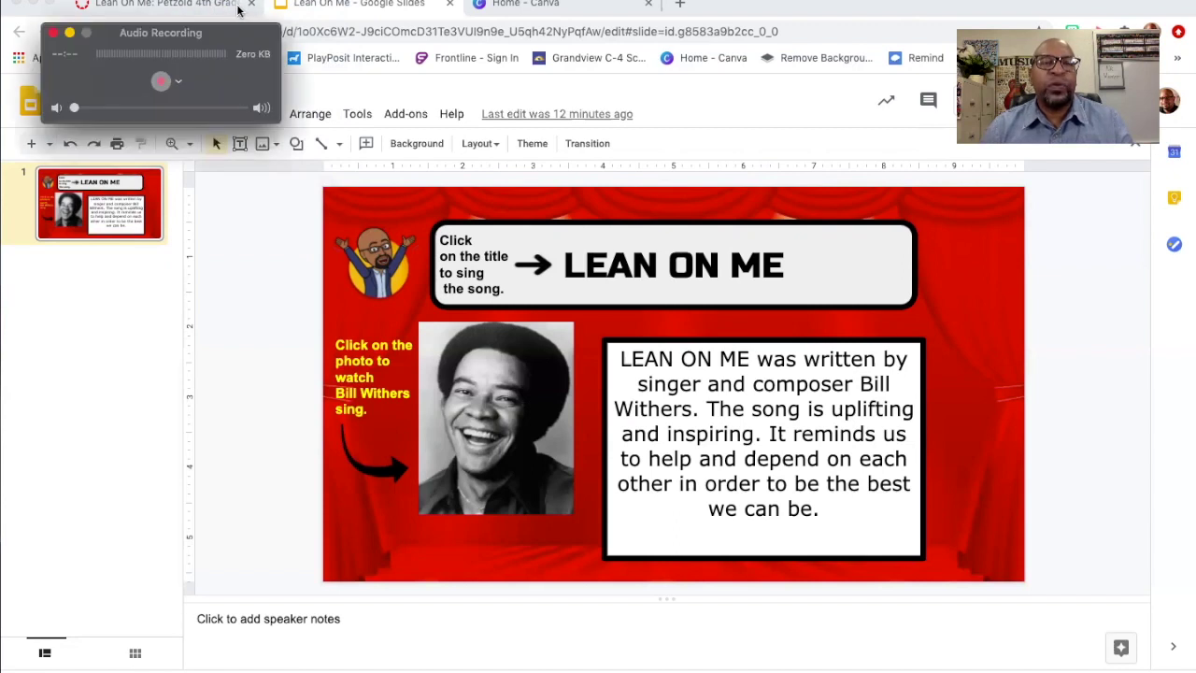
drag(244, 31, 260, 15)
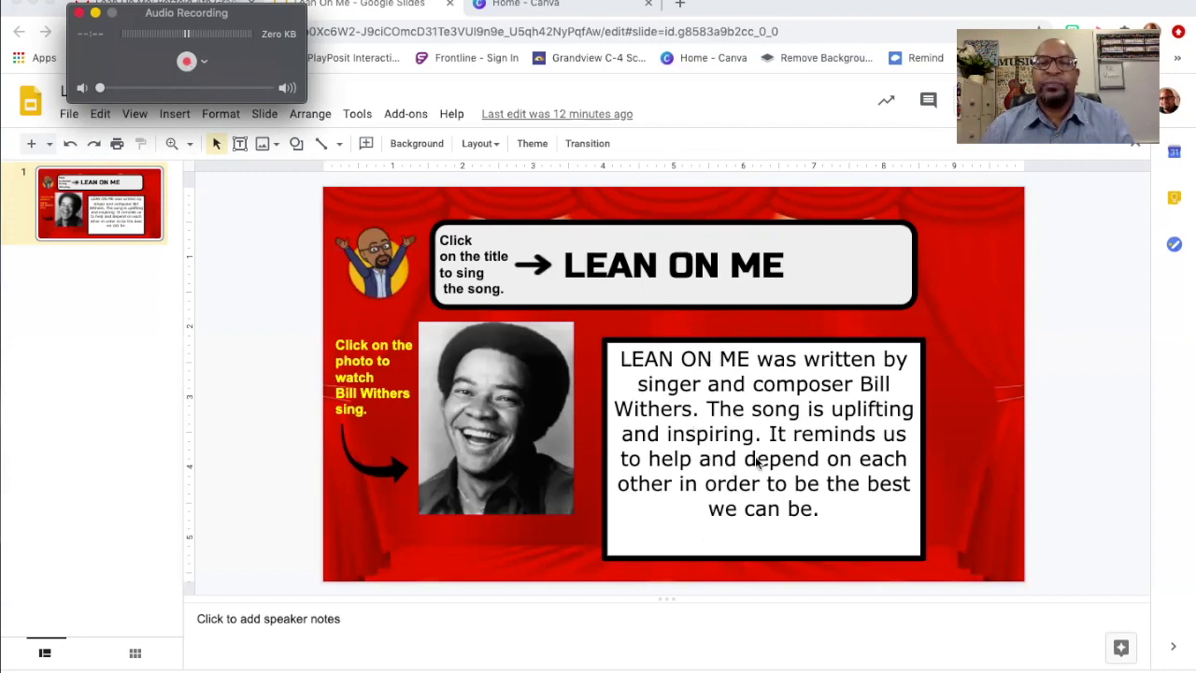
click(187, 63)
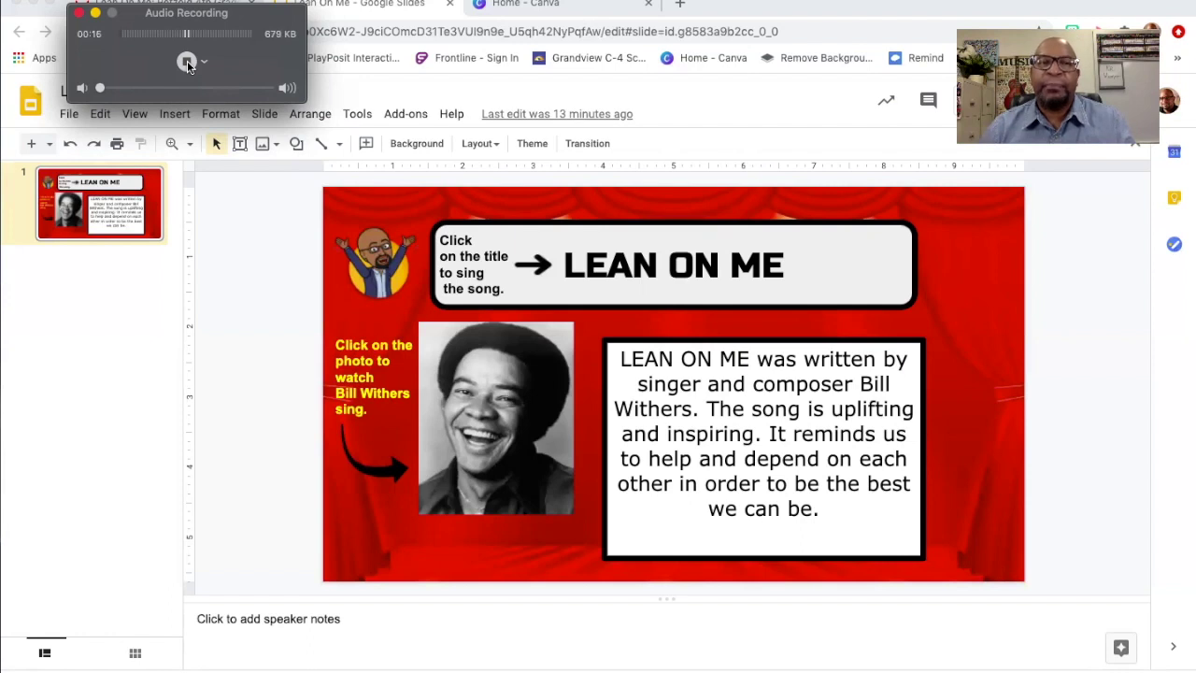
click(187, 64)
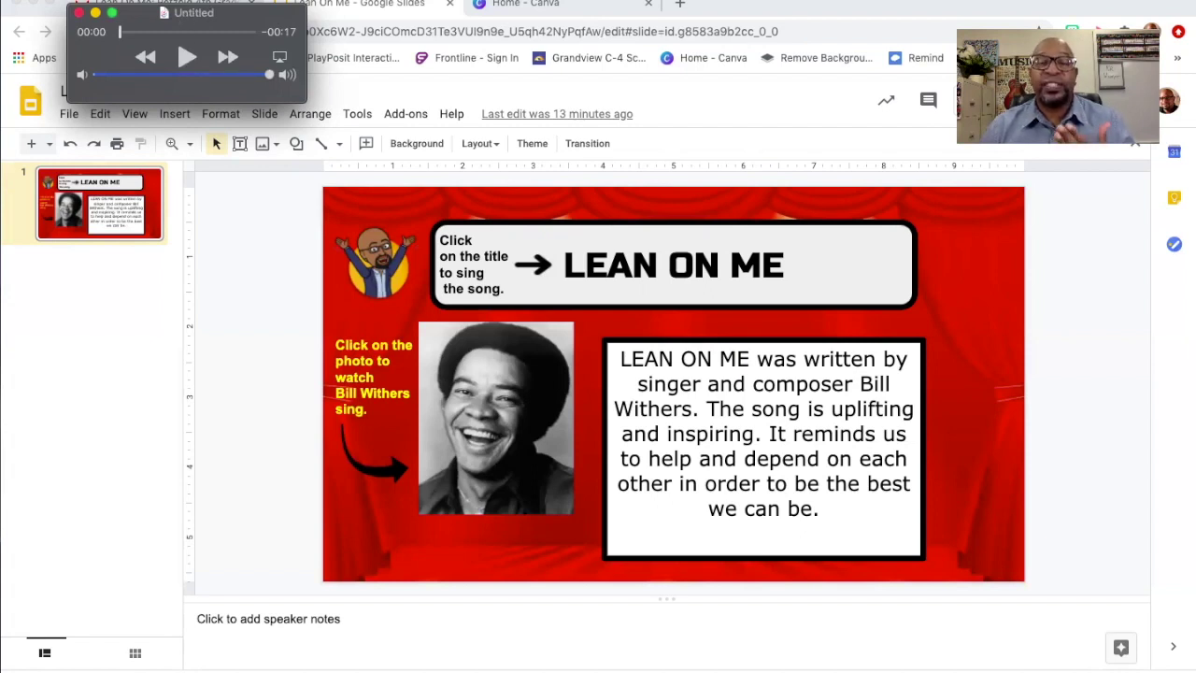
Save the recording to the Desktop as 'Lean On Me Reading'
click(177, 0)
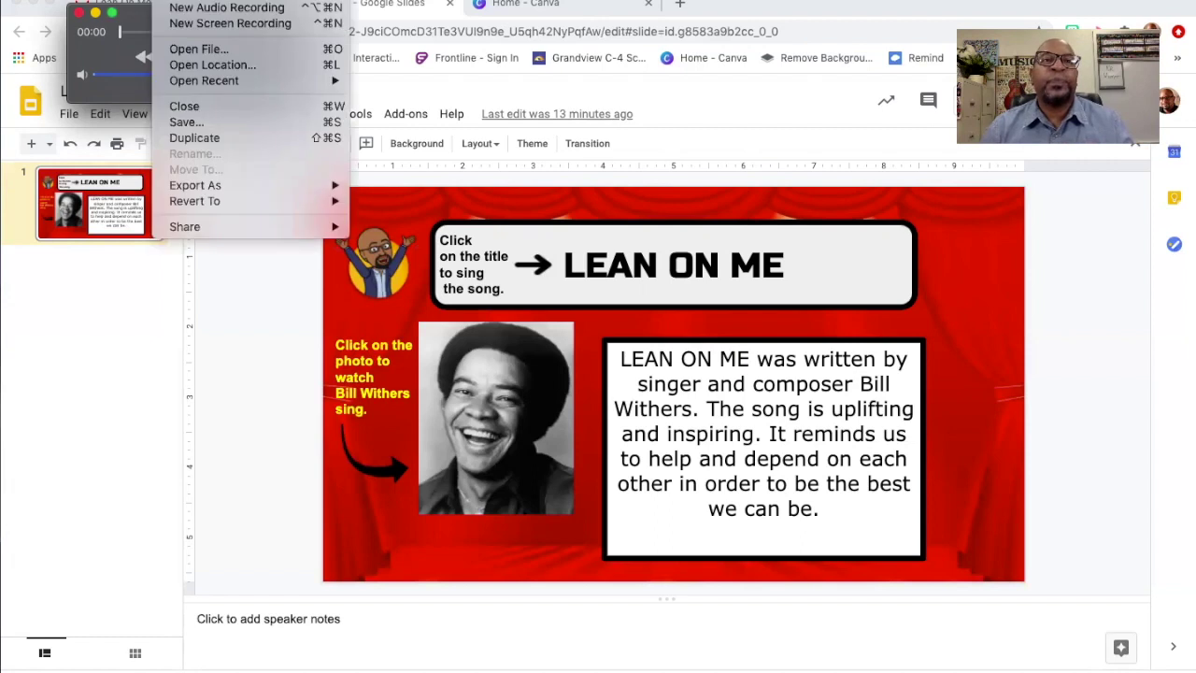
click(208, 126)
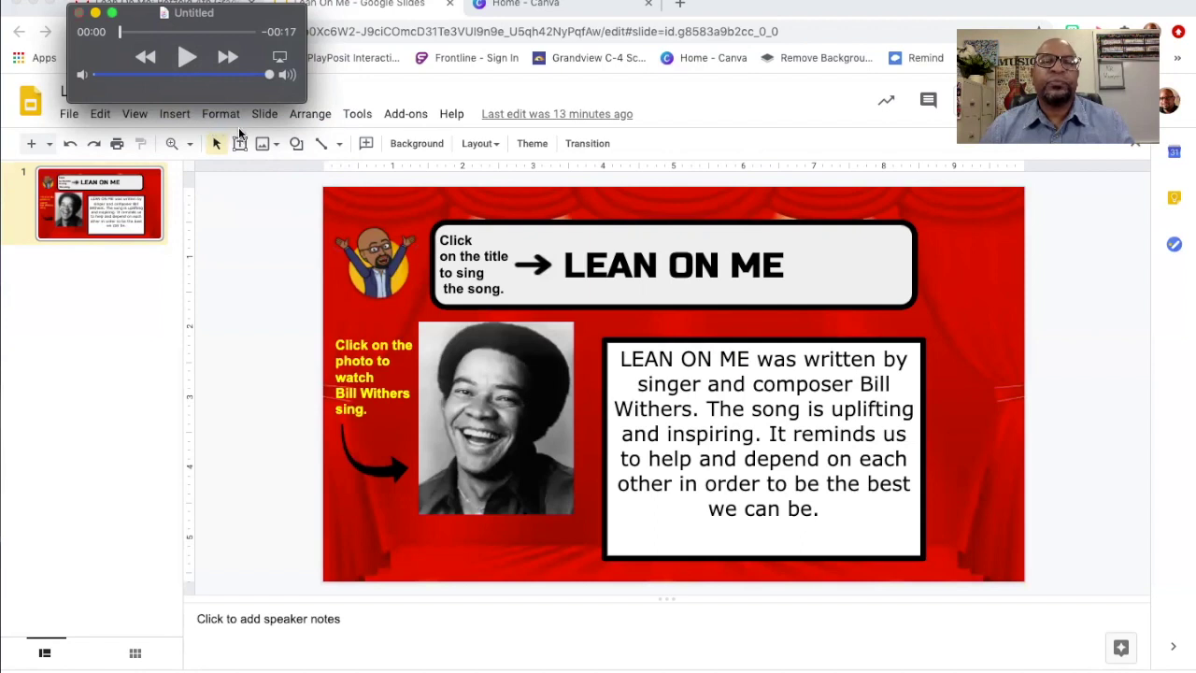
click(171, 25)
drag(171, 26, 107, 25)
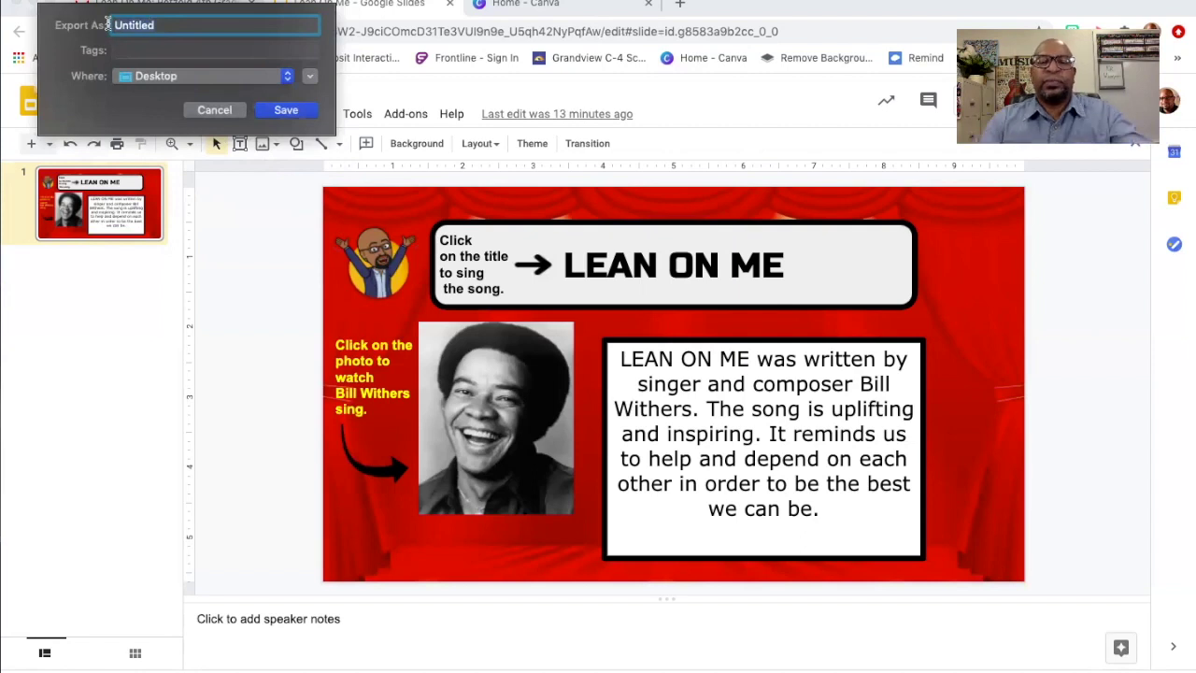
text(Lean O)
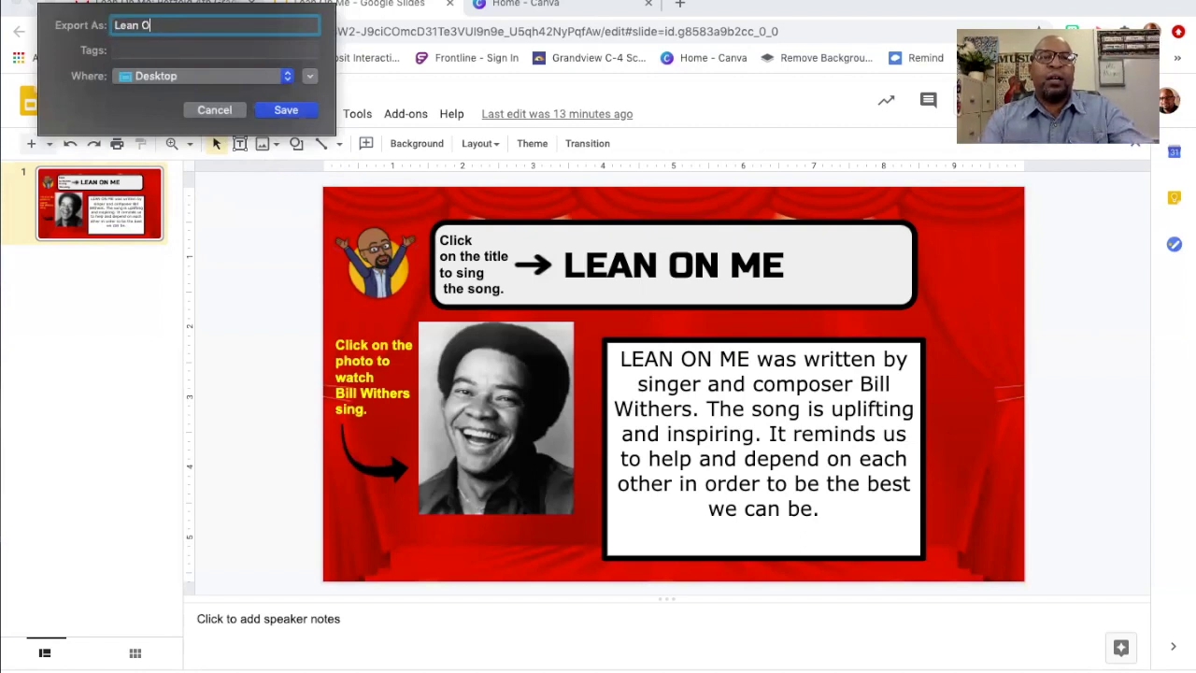
text(n Me Reading)
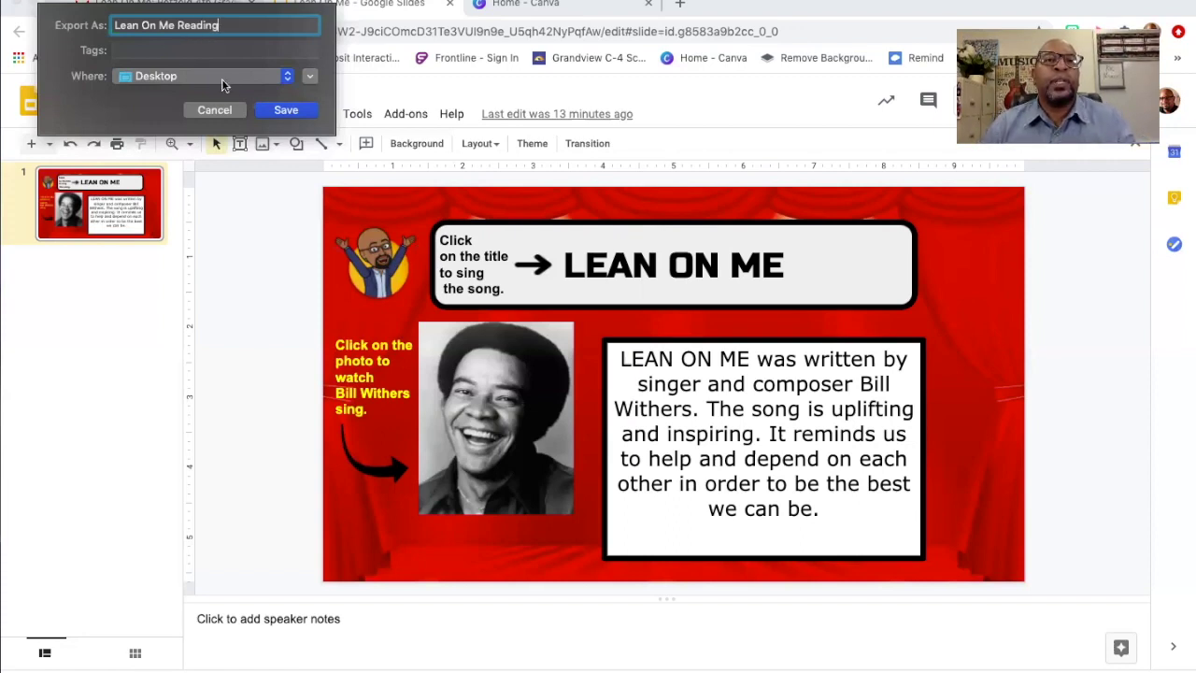
click(284, 111)
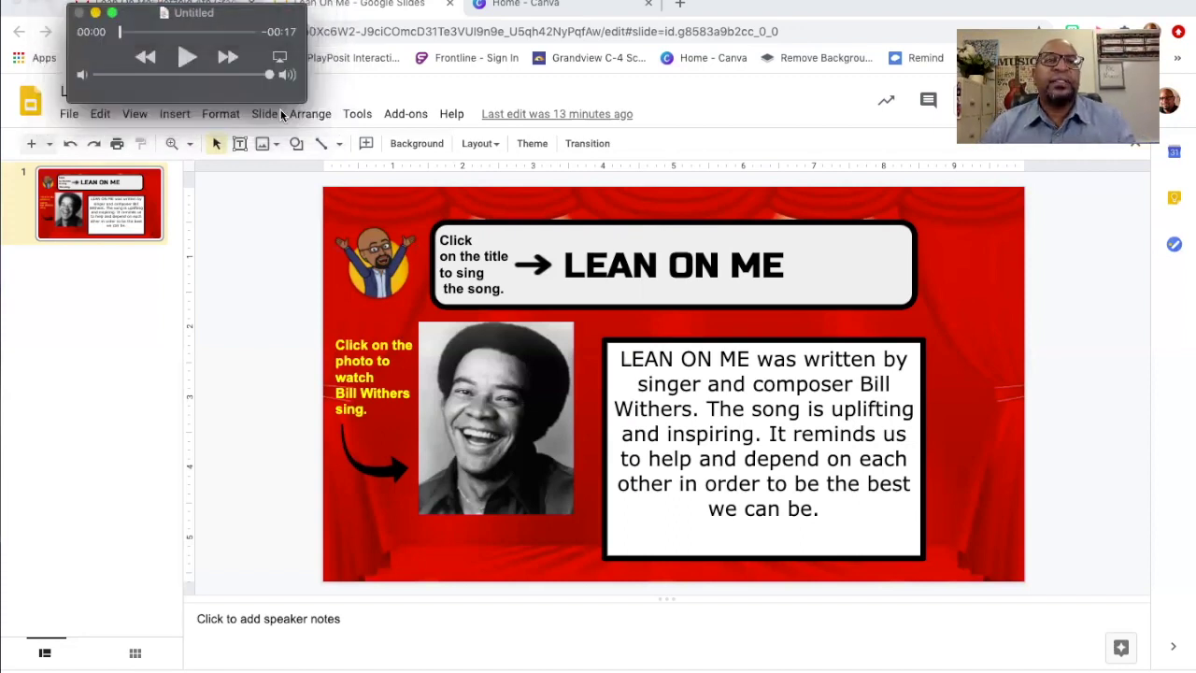
Quit QuickTime Player and dismiss the low disk space warning
click(110, 0)
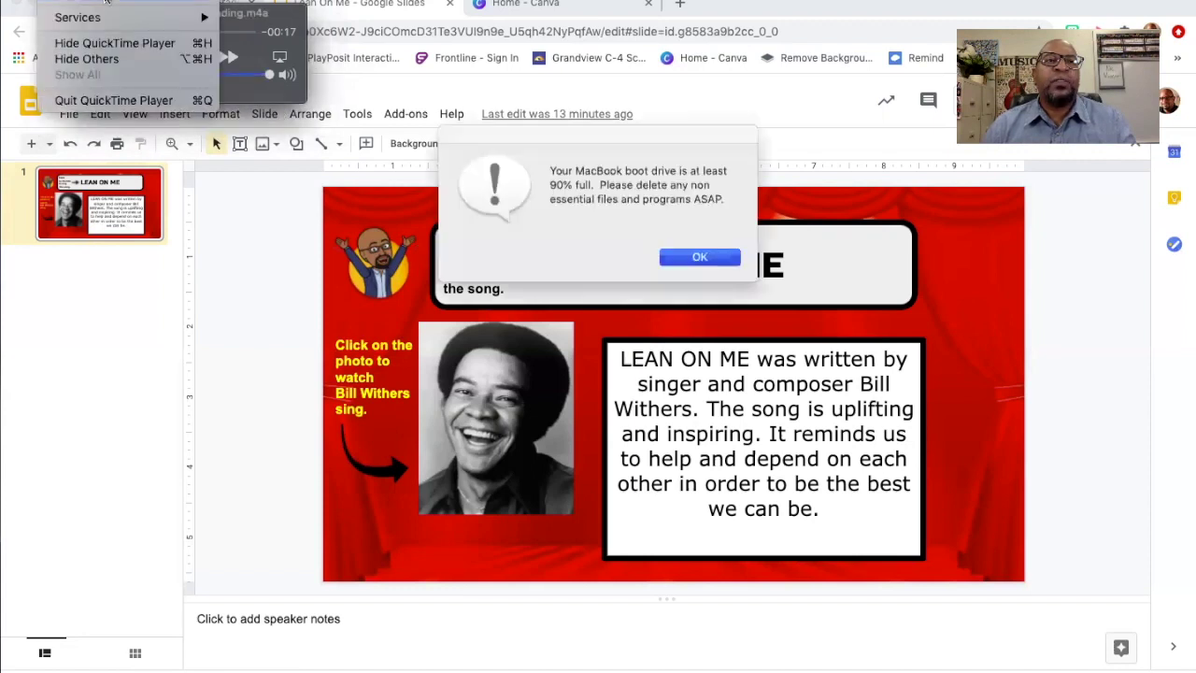
click(112, 100)
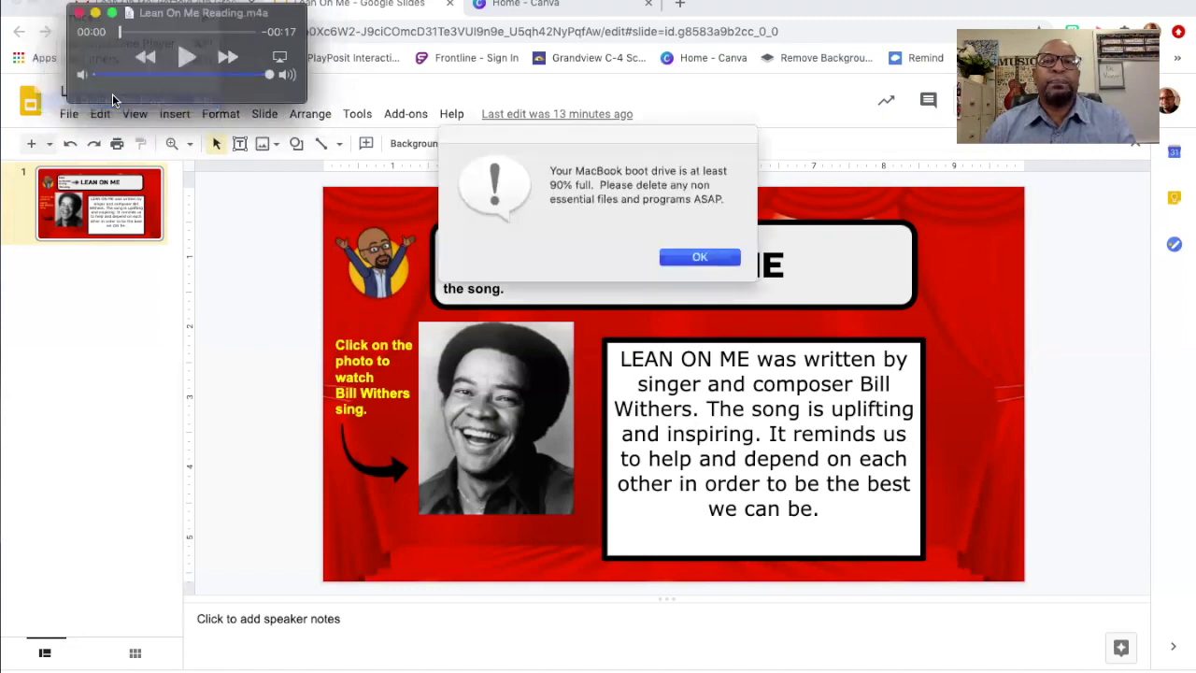
click(696, 258)
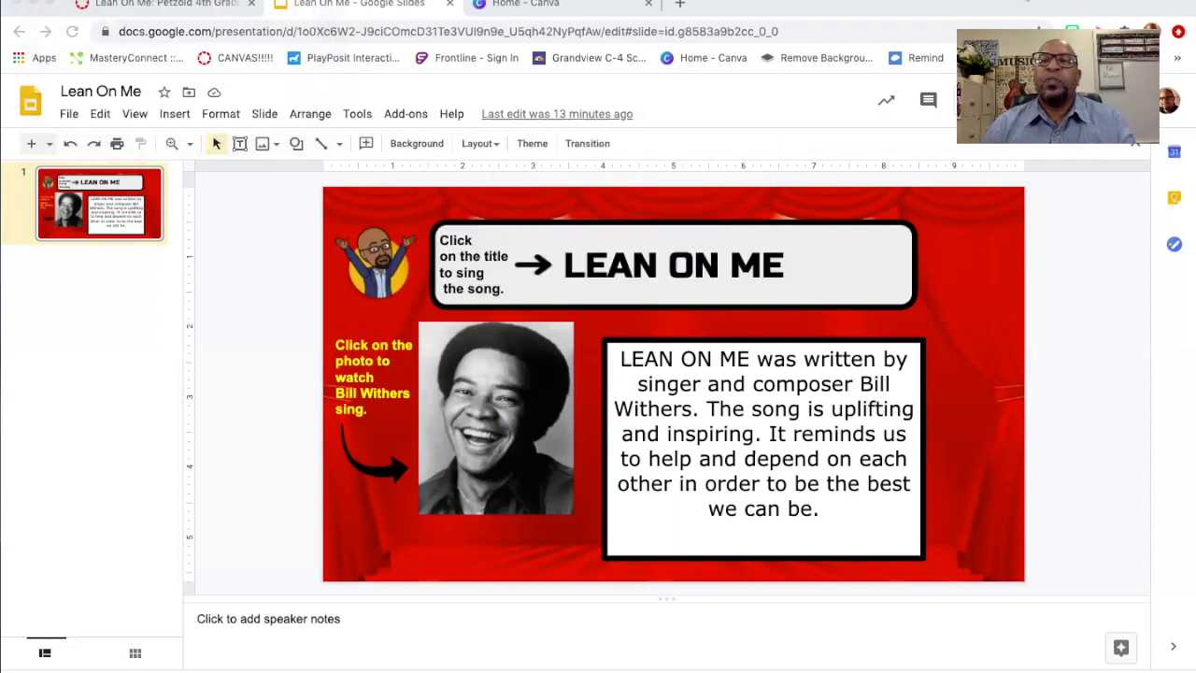
Move the Chrome window left so Lean On Me Reading.m4a shows on the desktop
drag(951, 5, 655, 20)
mouse_move(1141, 301)
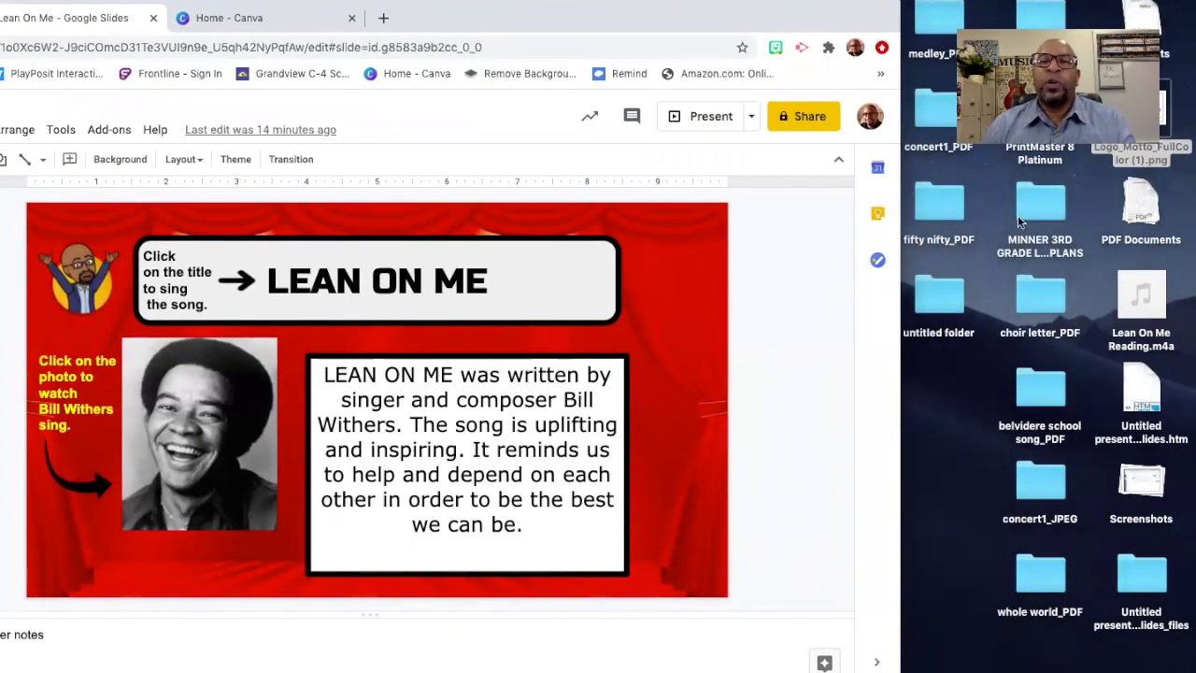
drag(810, 20, 814, 15)
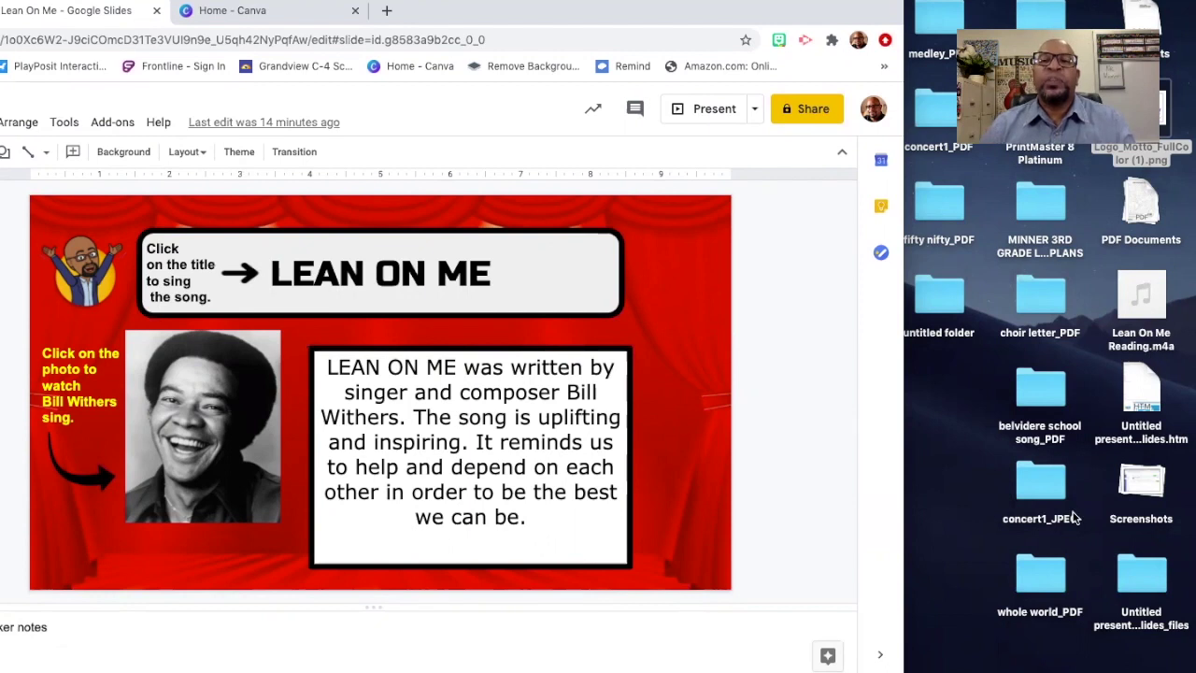
mouse_move(1030, 669)
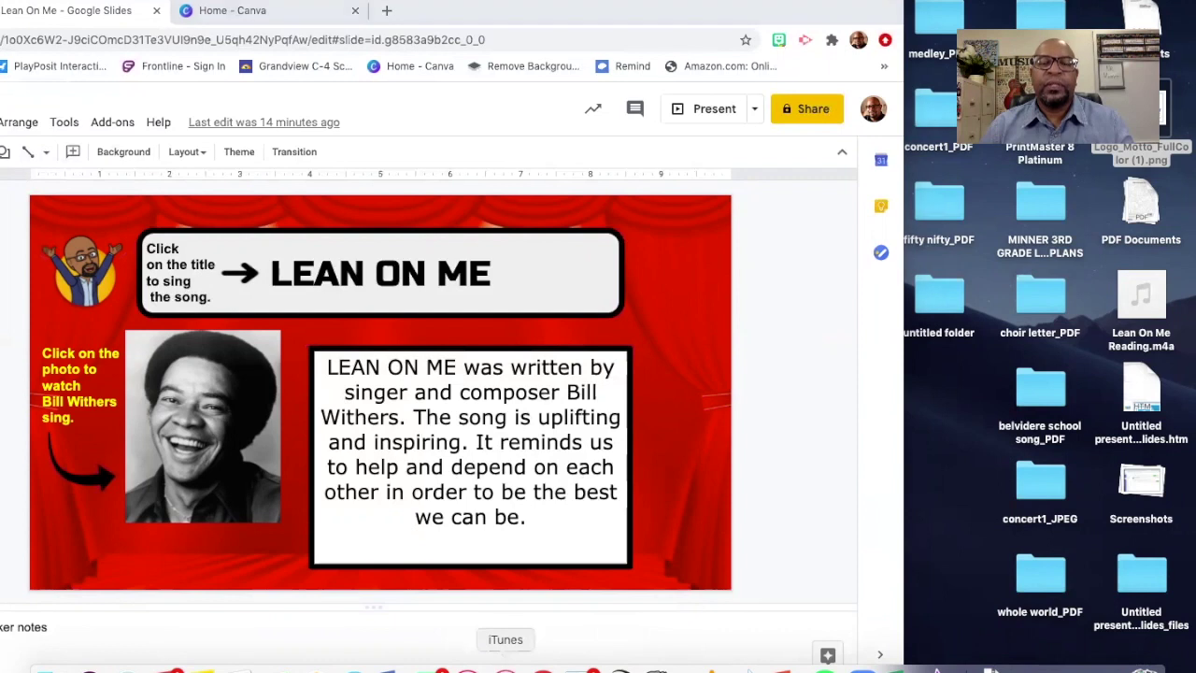
Launch iTunes and drag Lean On Me Reading.m4a into its library
click(505, 665)
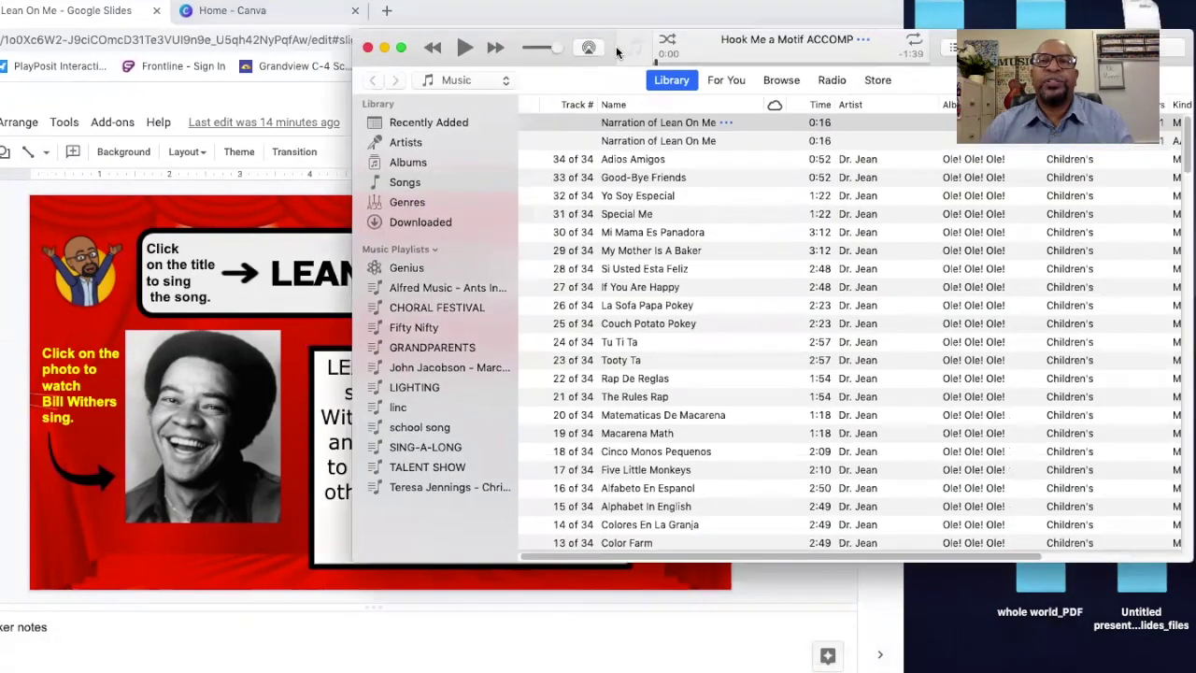
drag(615, 46, 486, 84)
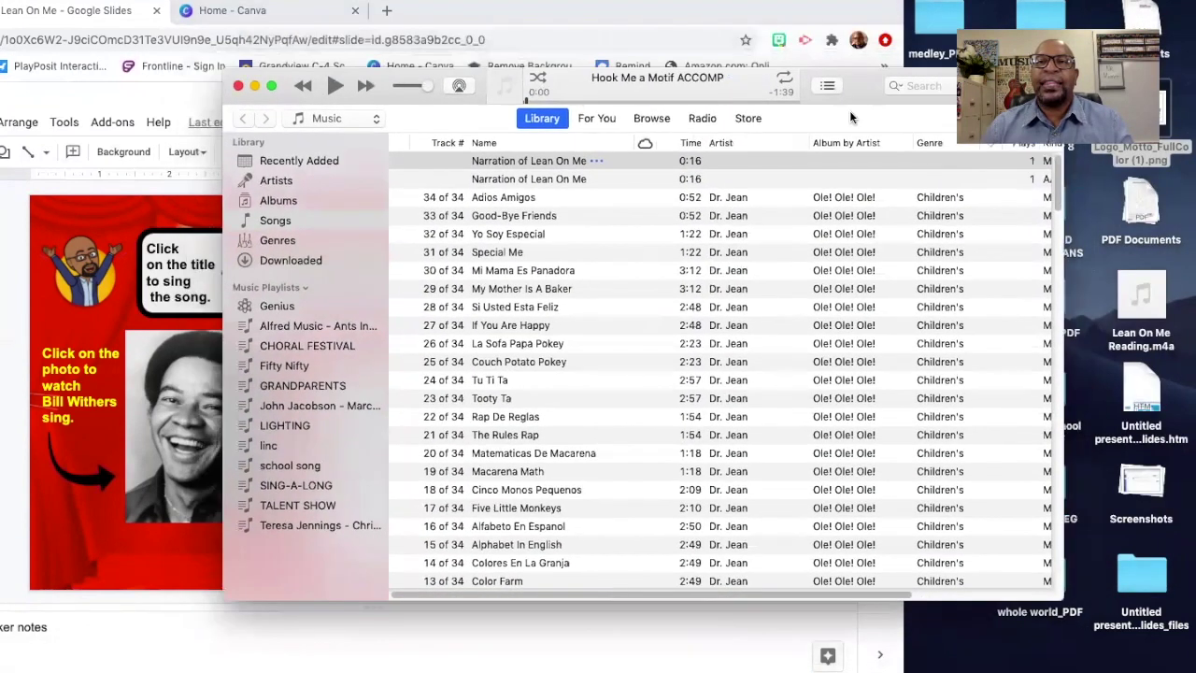
drag(870, 85, 756, 74)
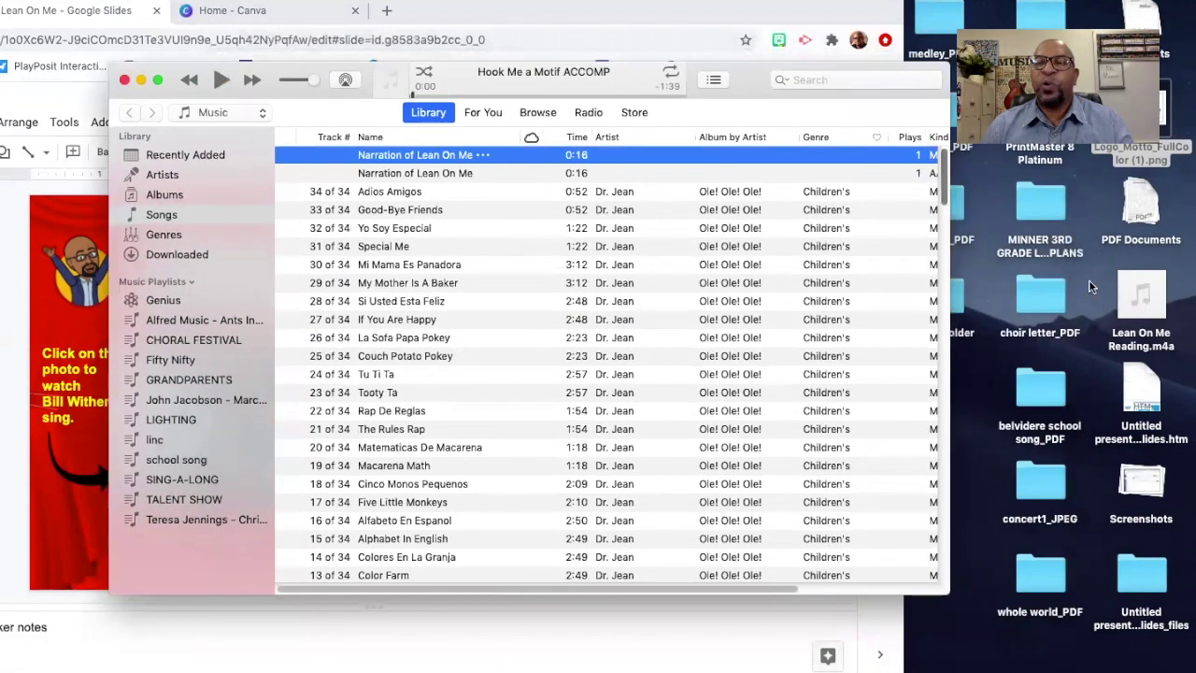
mouse_move(1145, 279)
drag(1155, 288, 538, 220)
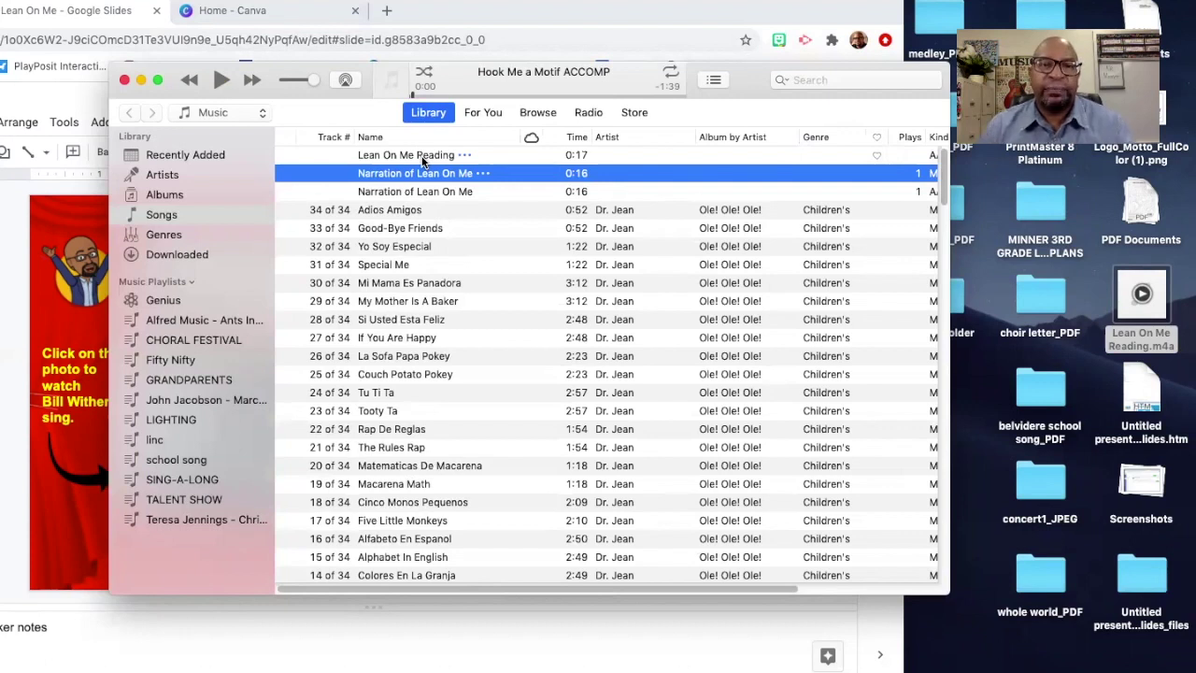
Create an MP3 version of the Lean On Me Reading track
click(422, 157)
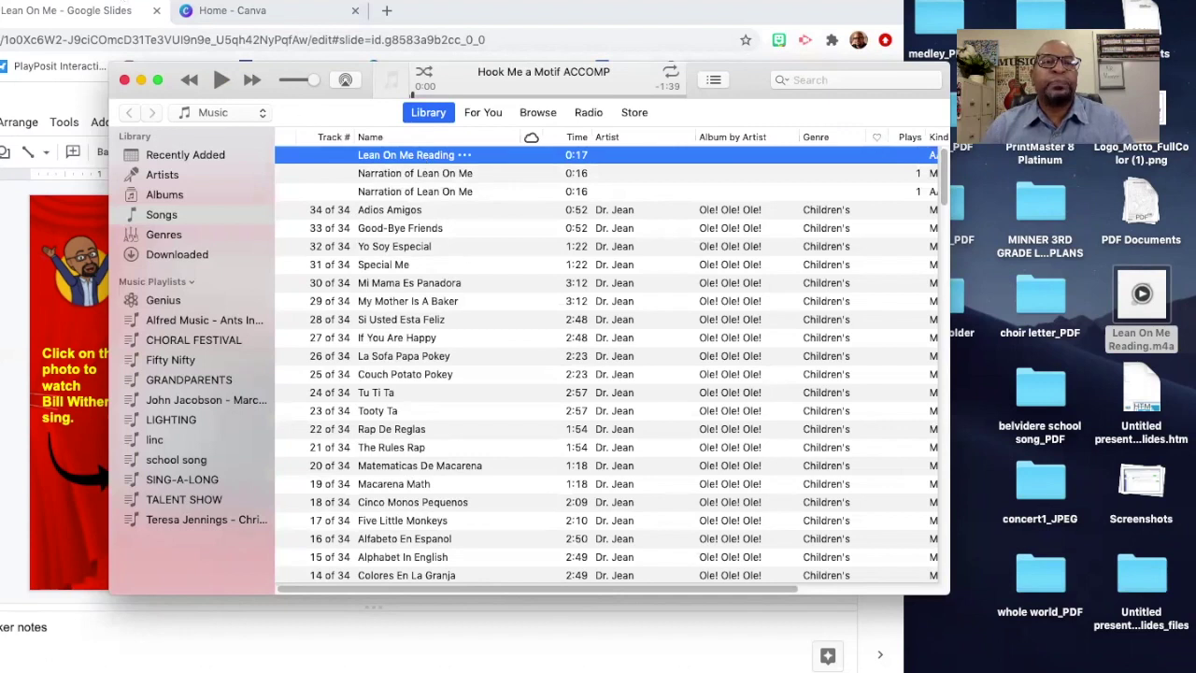
click(110, 0)
mouse_move(150, 0)
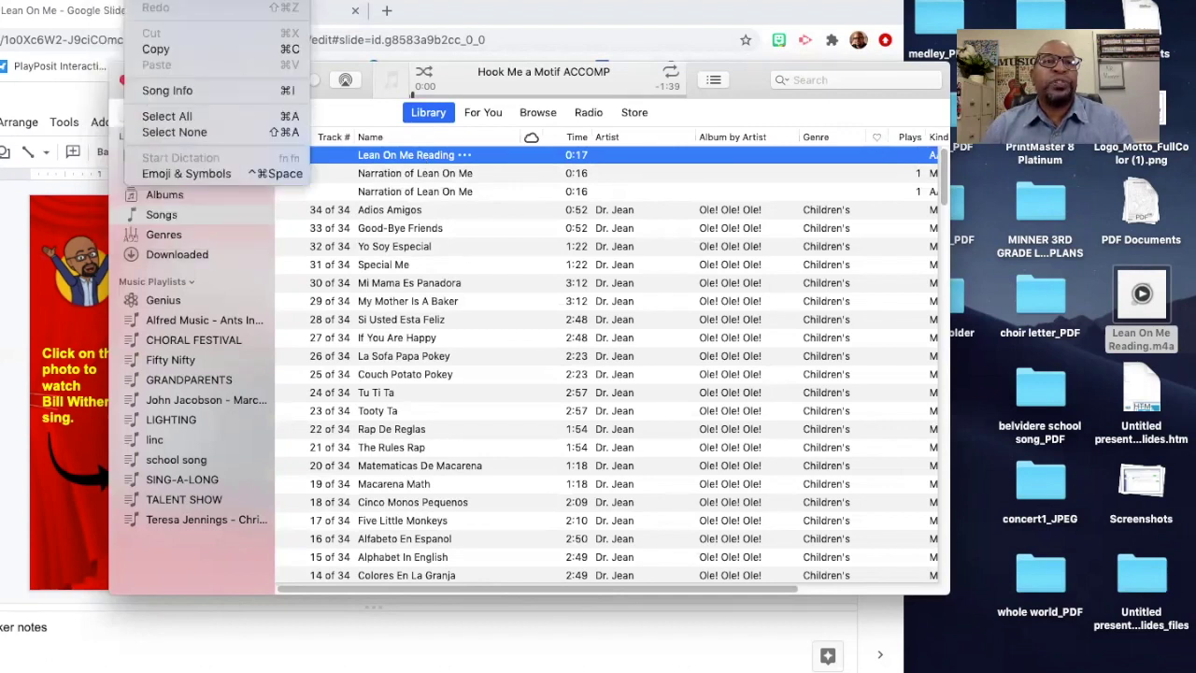
mouse_move(110, 0)
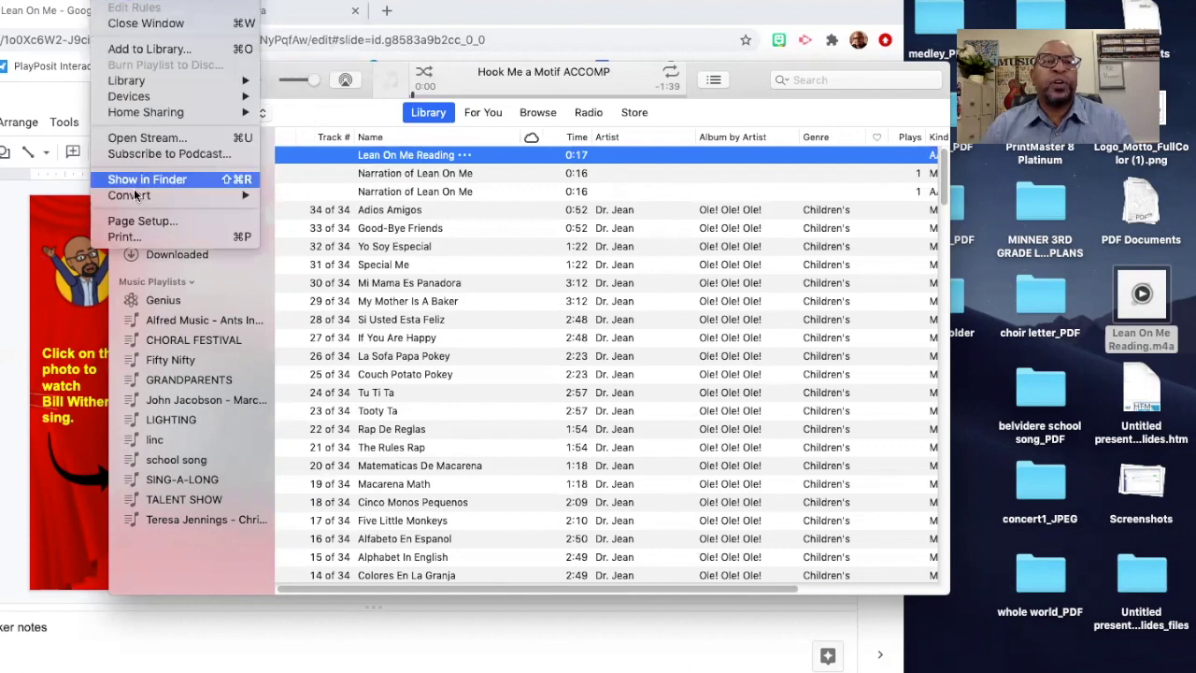
mouse_move(135, 196)
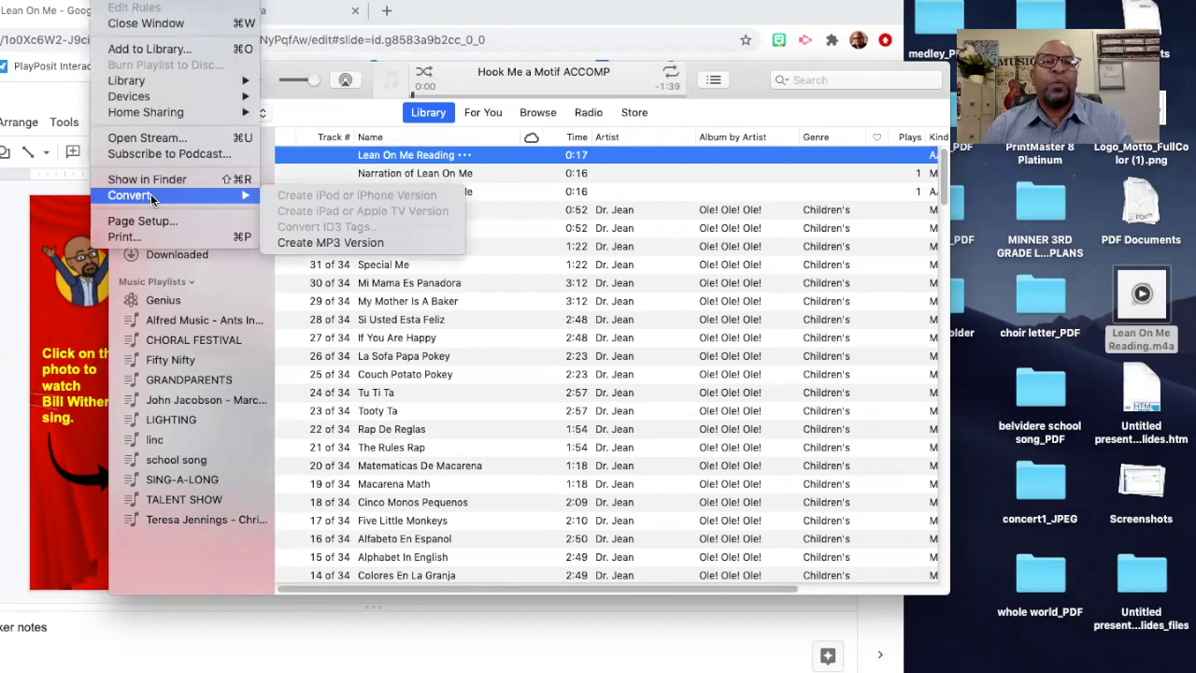
click(326, 243)
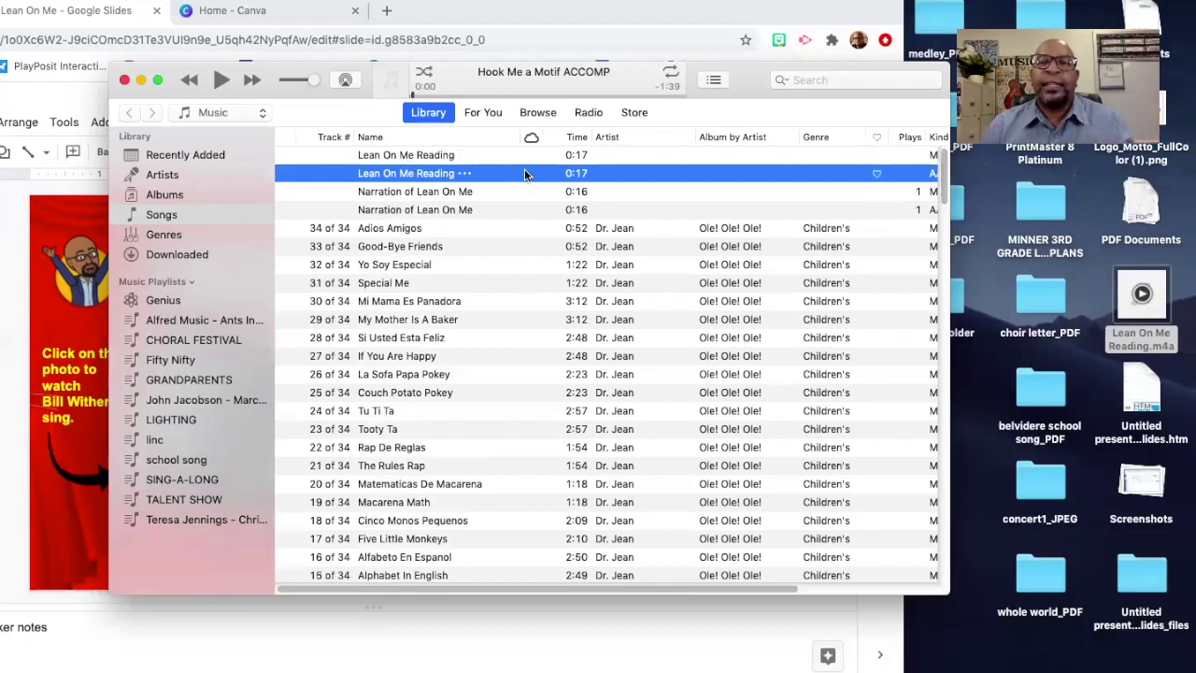
Drag the first Lean On Me Reading track from iTunes onto the desktop
scroll(700, 588, right, 3)
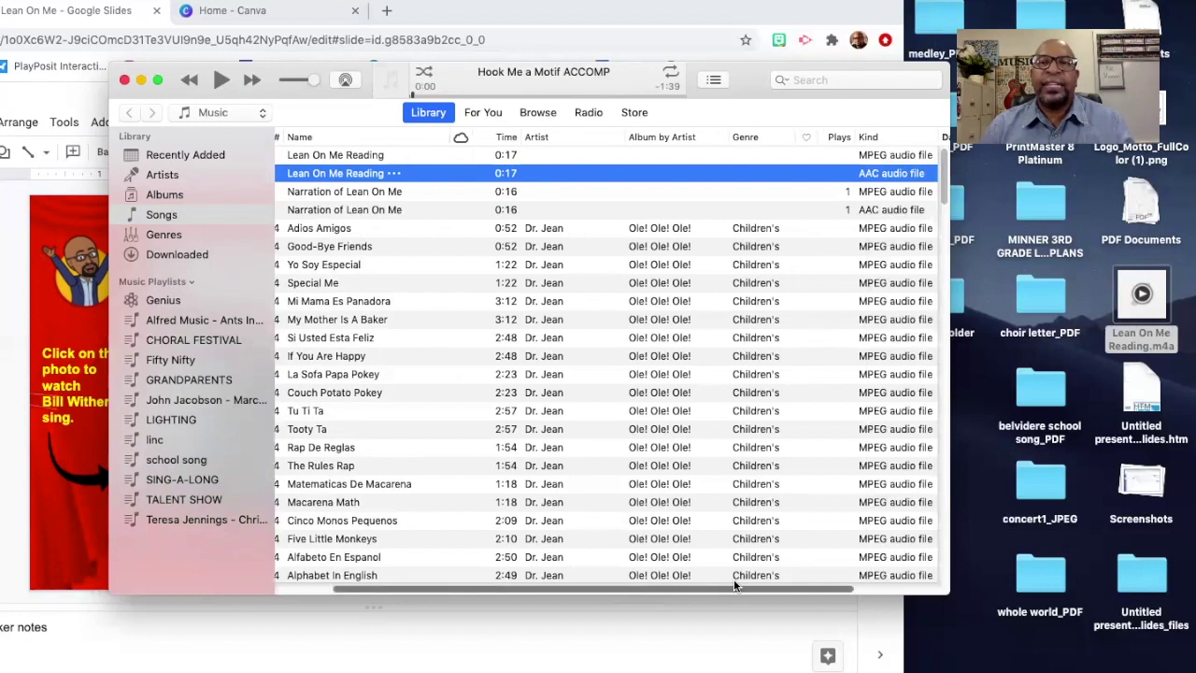
scroll(775, 583, right, 3)
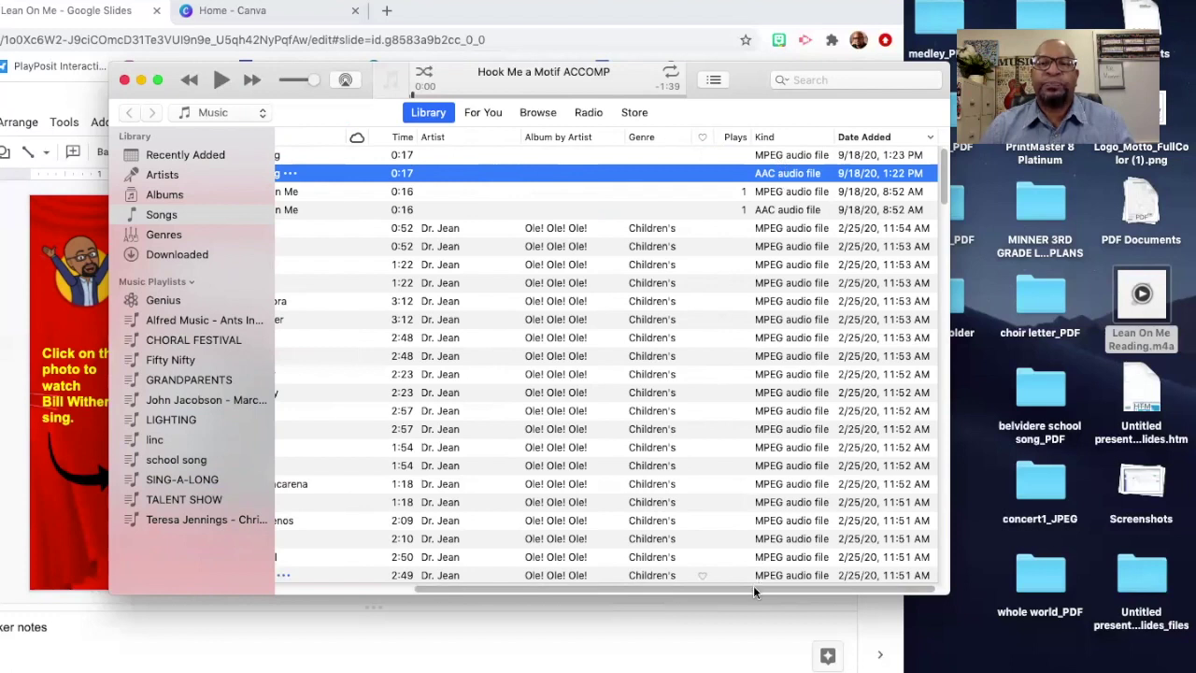
drag(744, 582, 610, 580)
scroll(494, 302, left, 3)
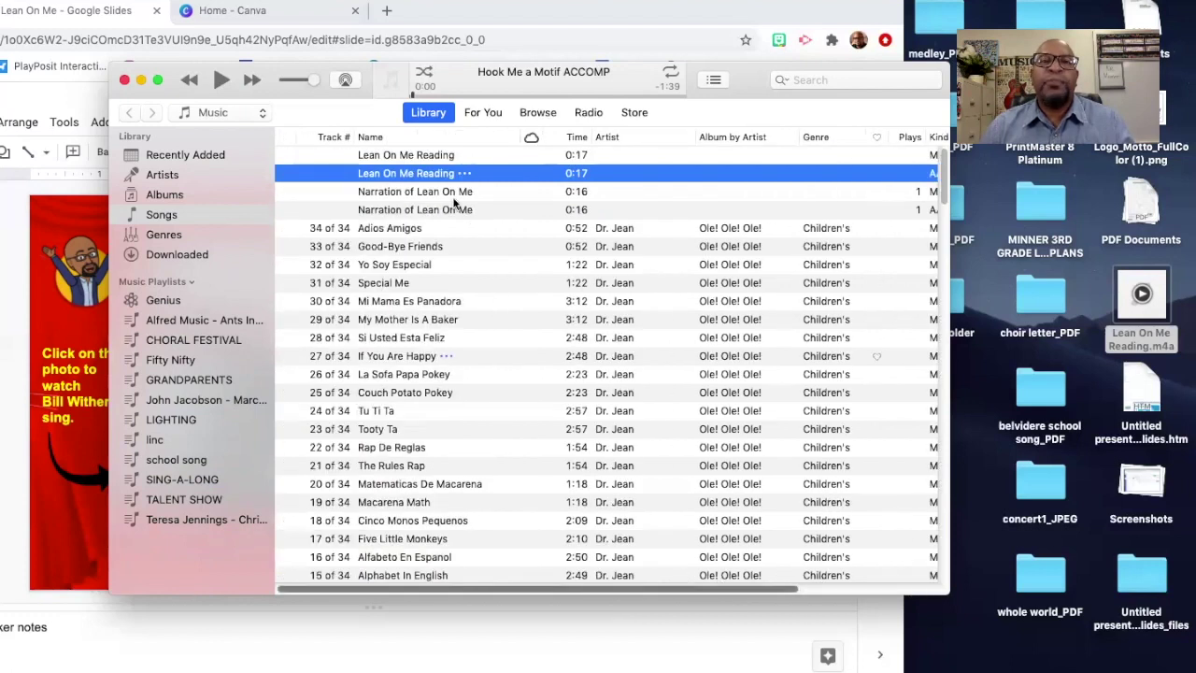
click(415, 155)
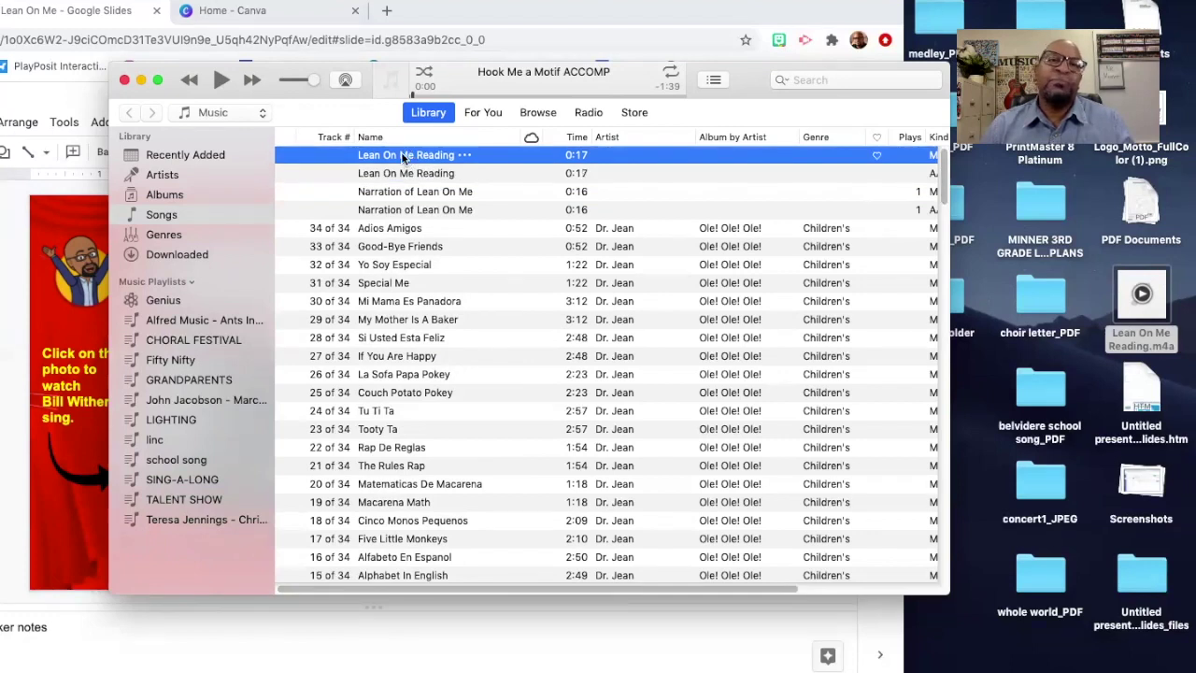
drag(403, 157, 997, 665)
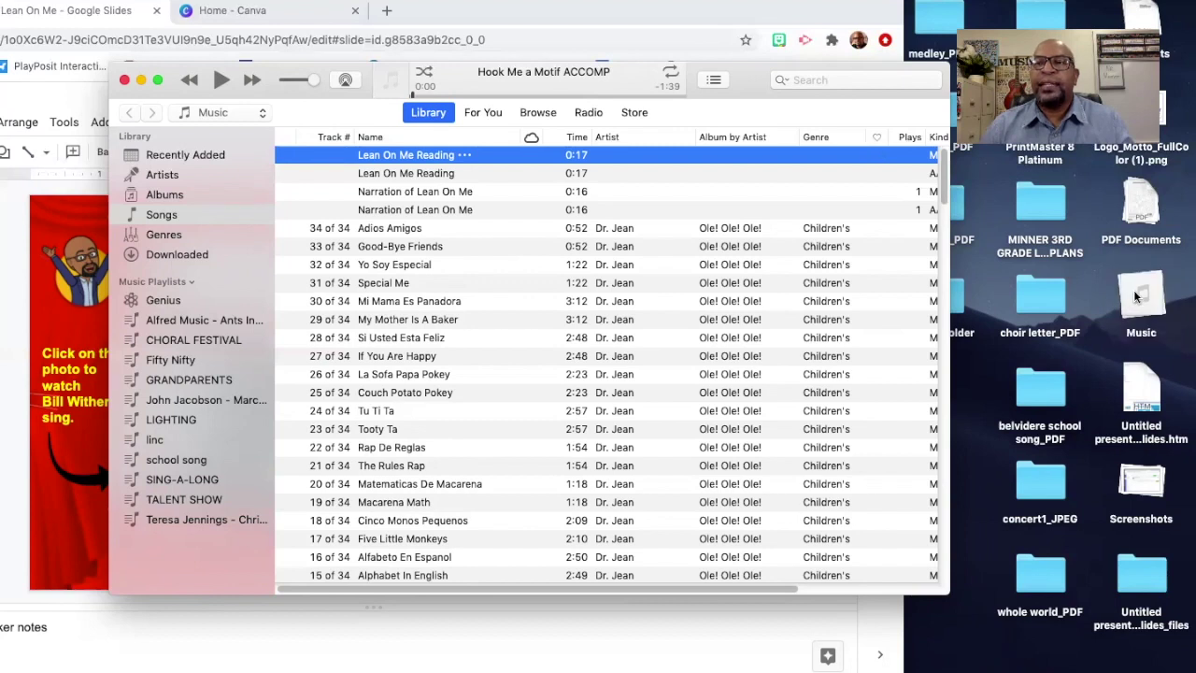
Select Lean On Me Reading.mp3 on the desktop and minimize iTunes
click(1136, 296)
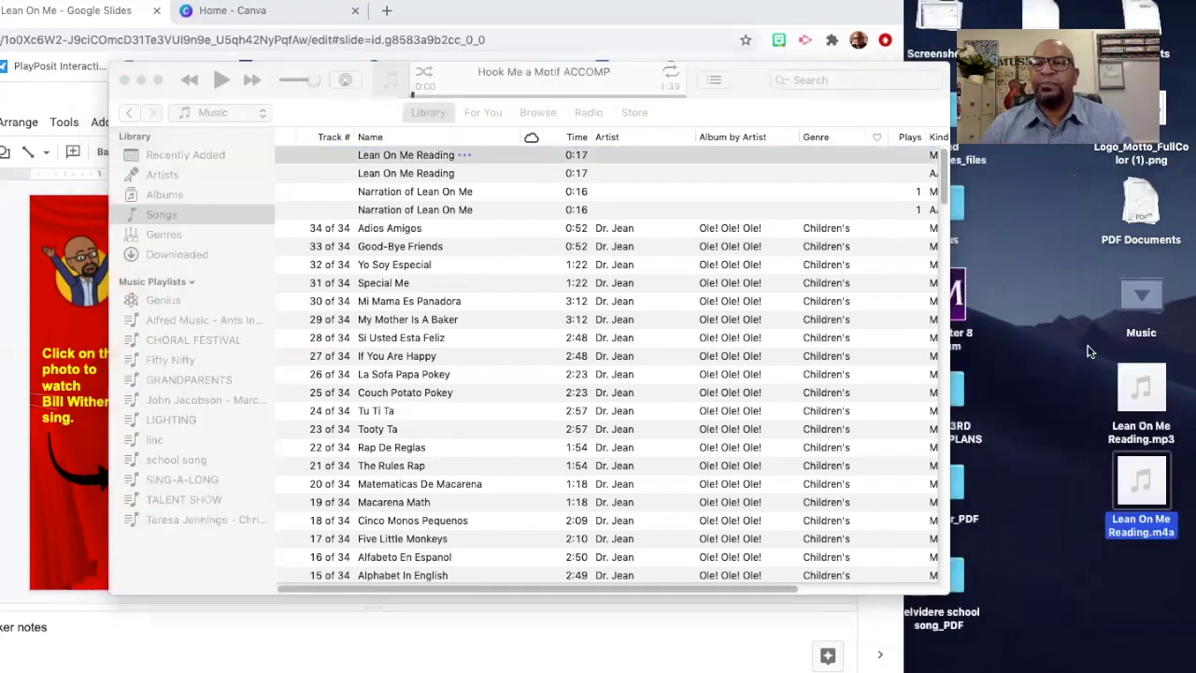
click(1141, 390)
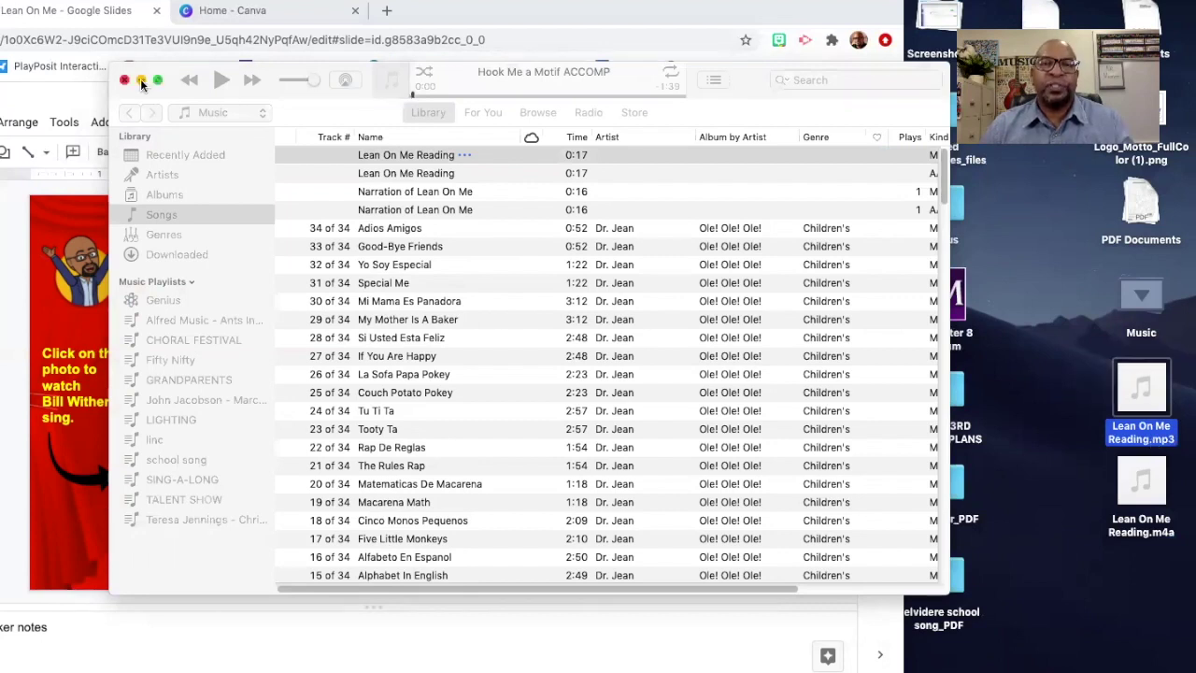
click(140, 79)
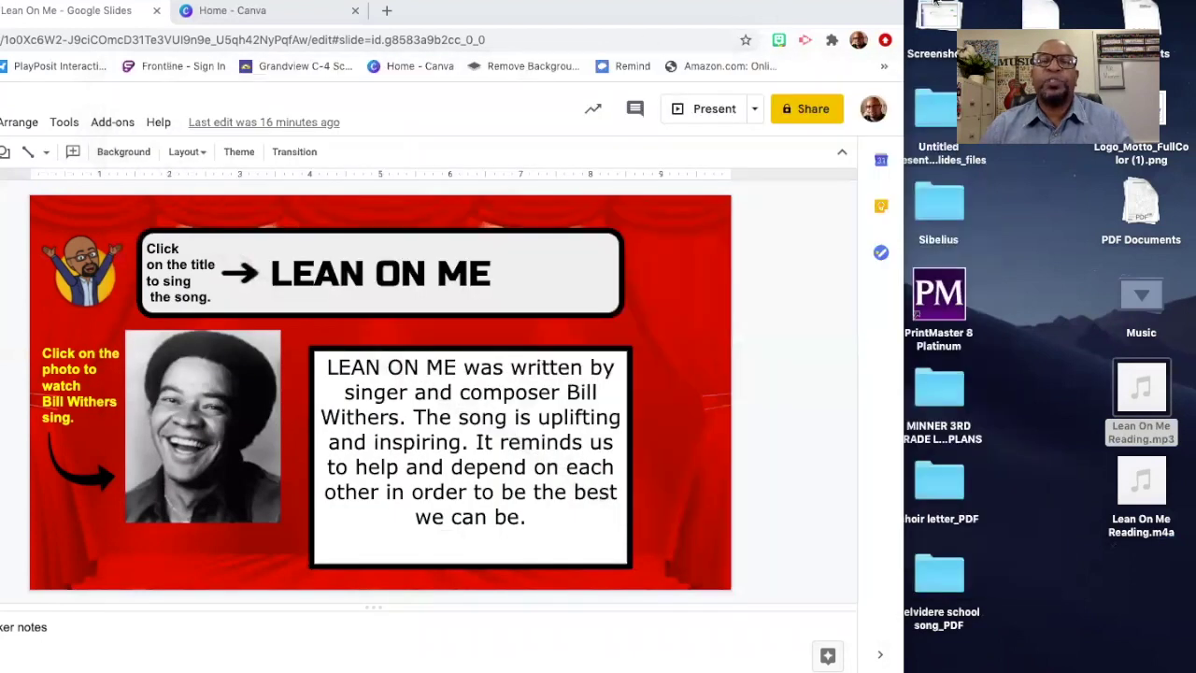
drag(371, 8, 568, 7)
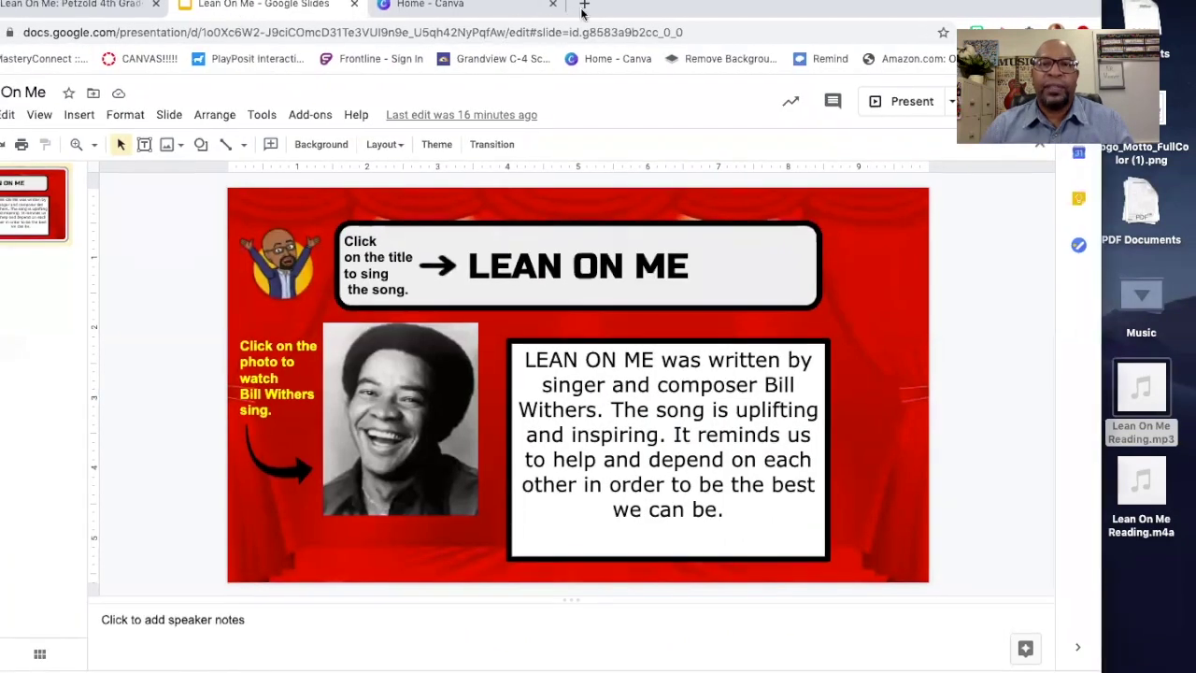
Open Google Drive in a new Chrome tab from the Apps page
click(583, 7)
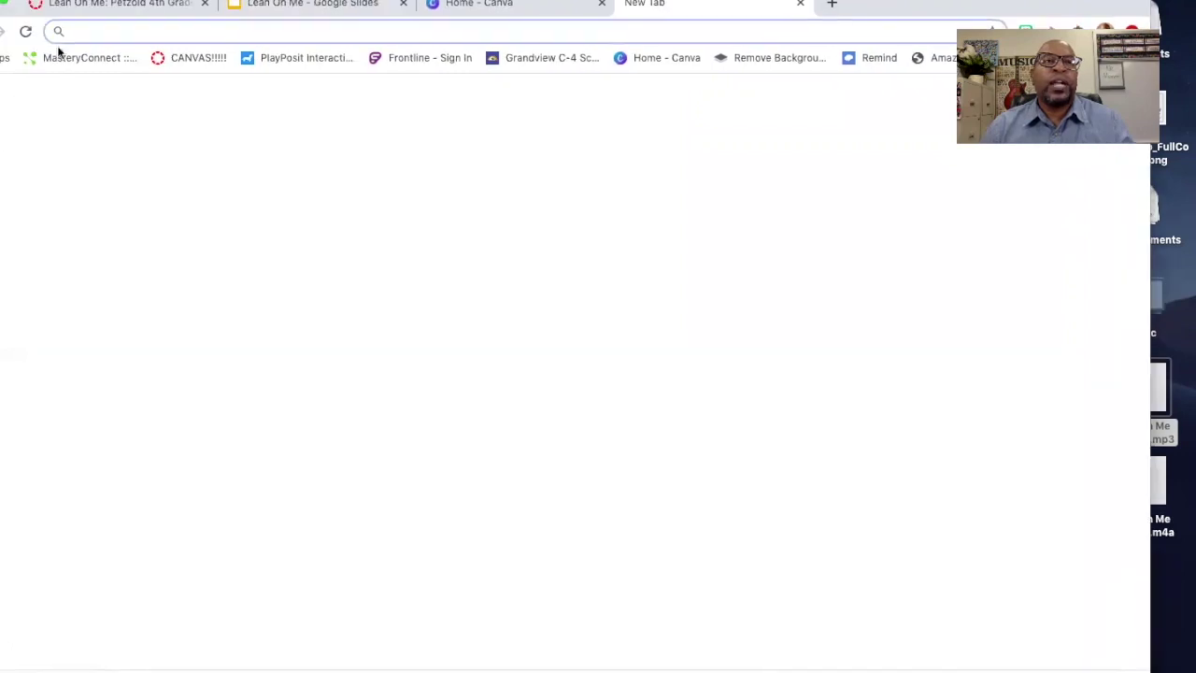
drag(889, 4, 955, 8)
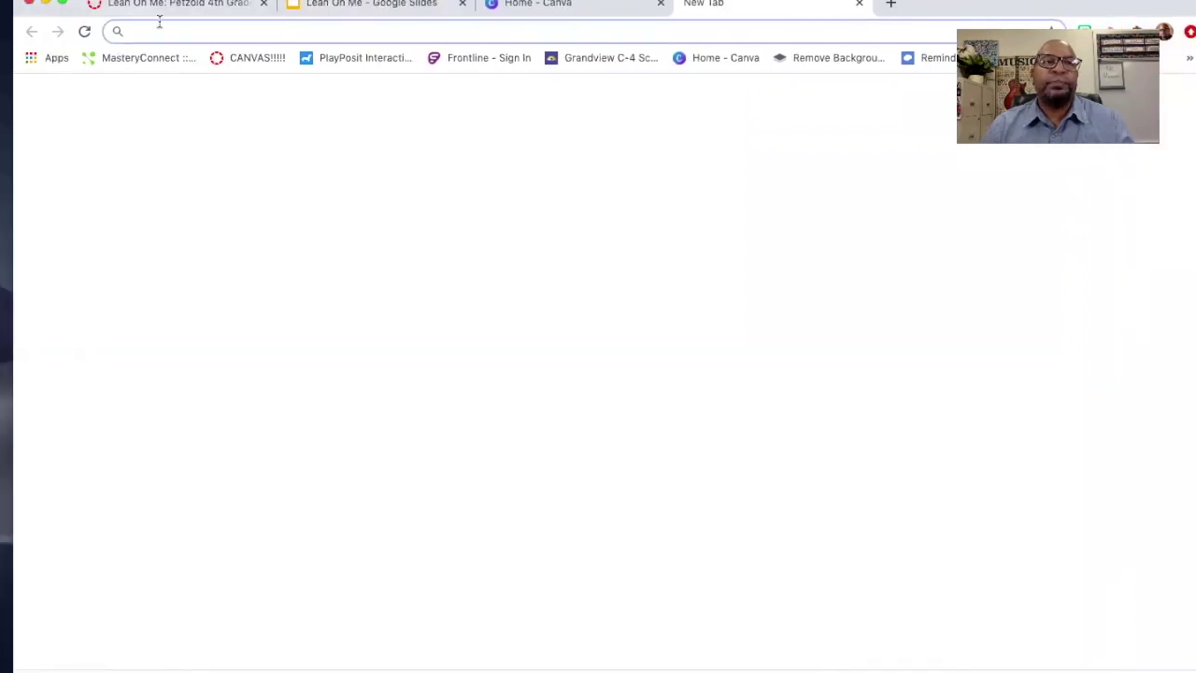
click(33, 60)
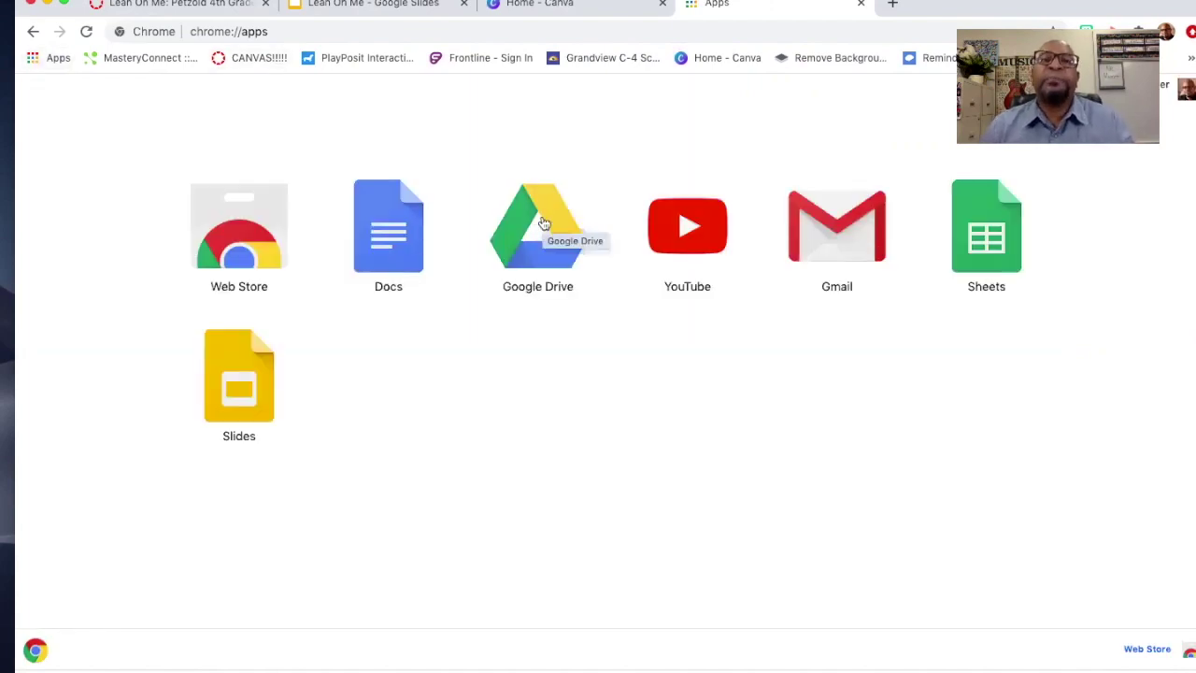
click(543, 223)
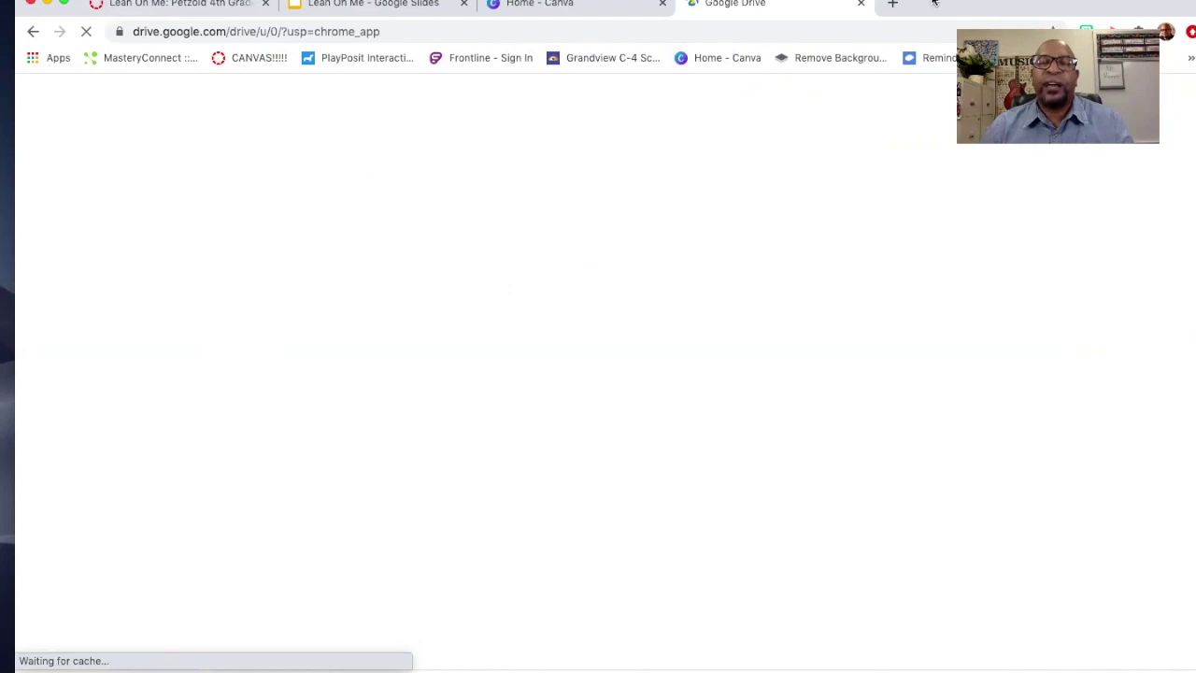
Drag Lean On Me Reading.mp3 from the desktop into My Drive
drag(891, 3, 831, 3)
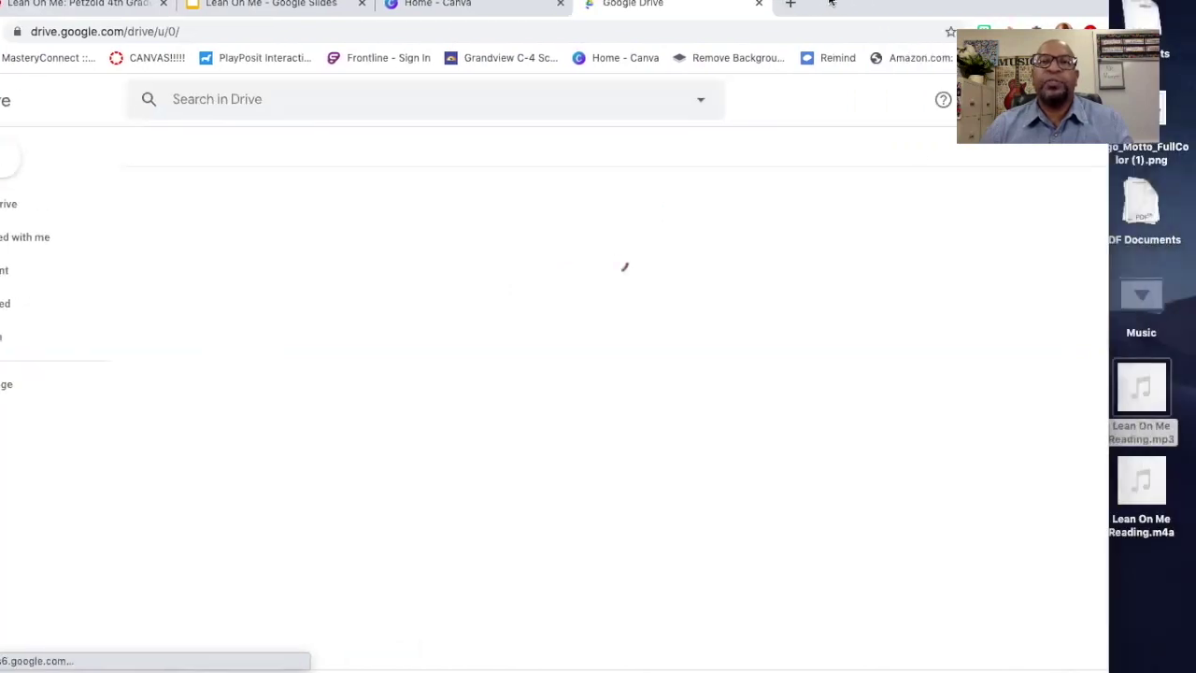
drag(1042, 4, 1107, 3)
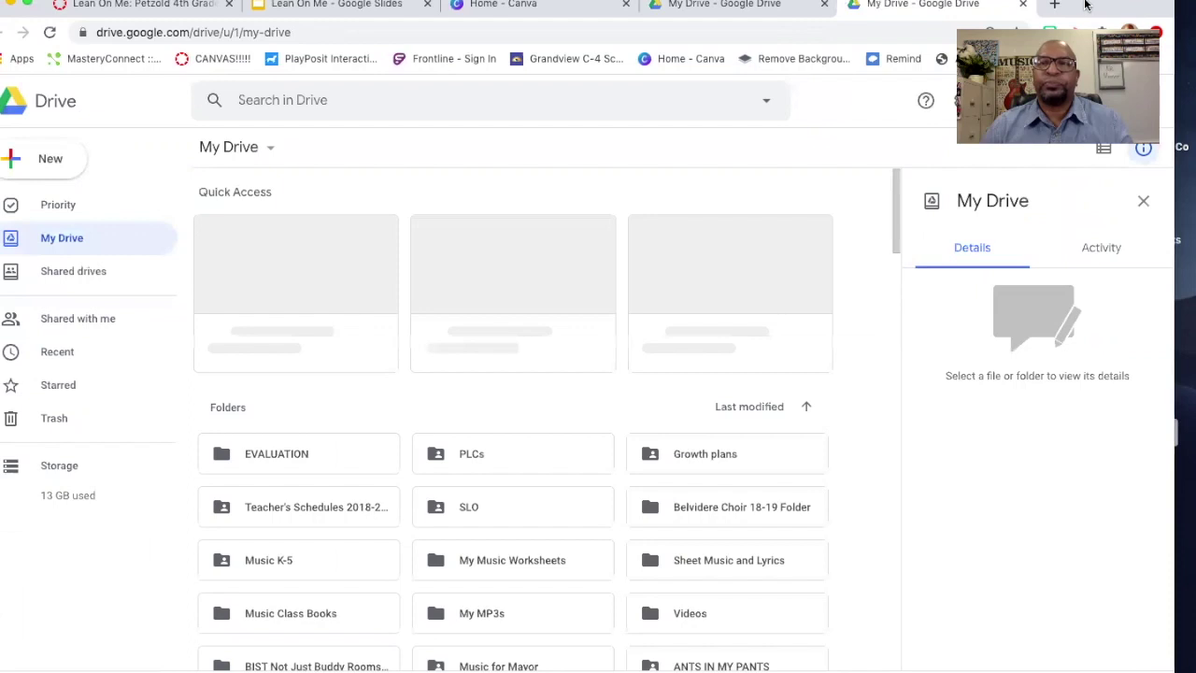
drag(988, 5, 878, 4)
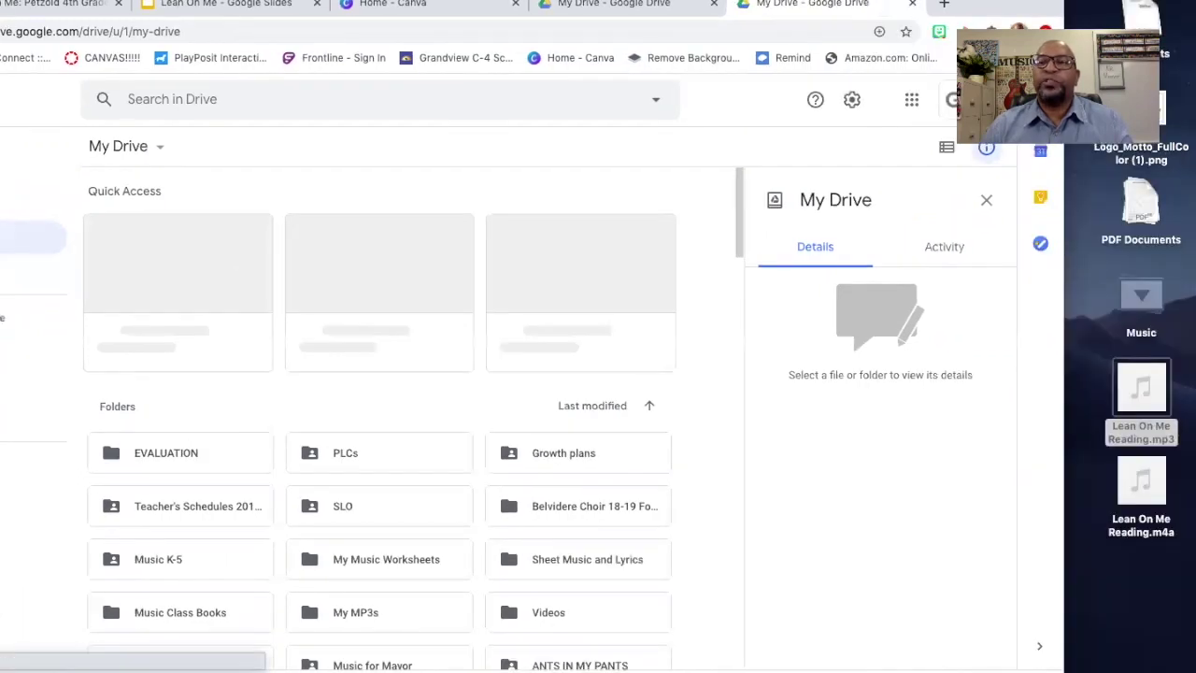
click(1166, 405)
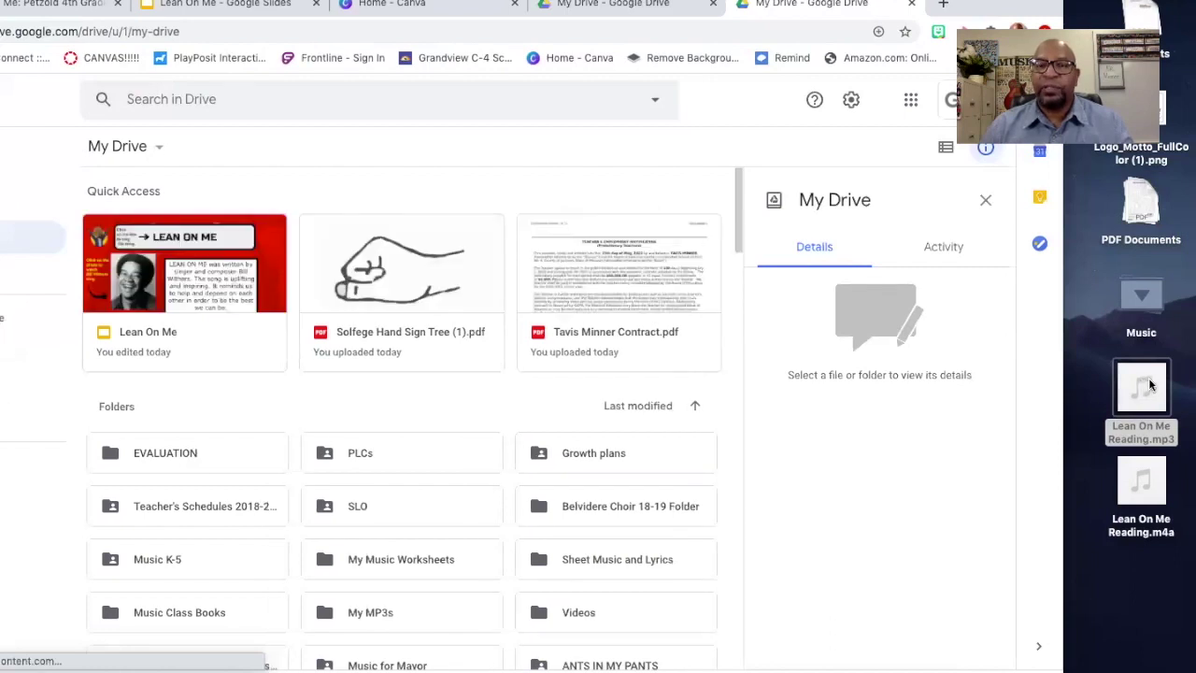
drag(1152, 377, 849, 444)
drag(486, 407, 1039, 345)
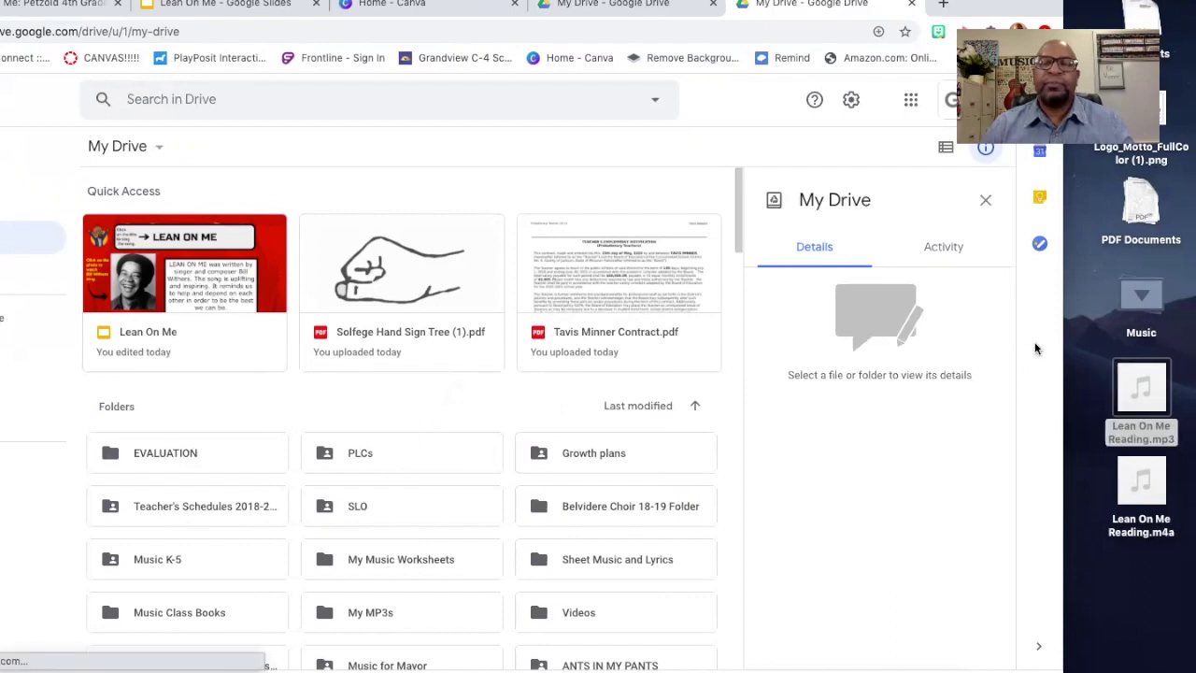
drag(1140, 369, 521, 399)
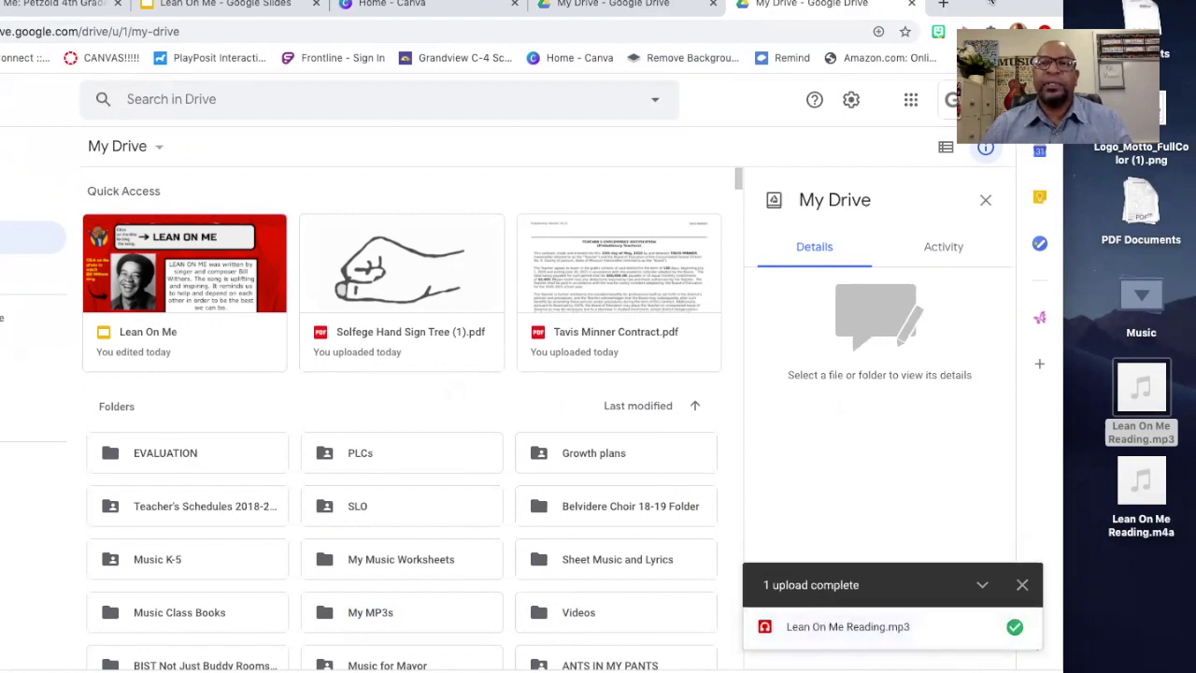
drag(1008, 2, 1131, 3)
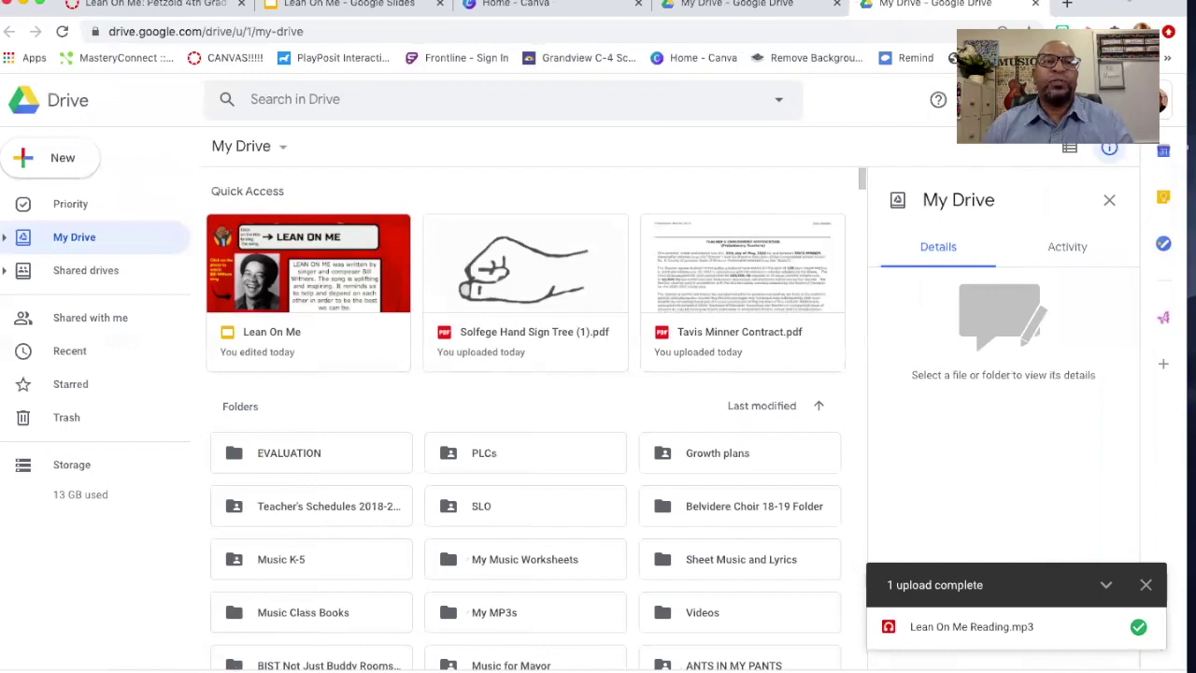
Open Drive's Recent page and select Lean On Me Reading.mp3 to view its 343 KB details
drag(724, 36, 734, 35)
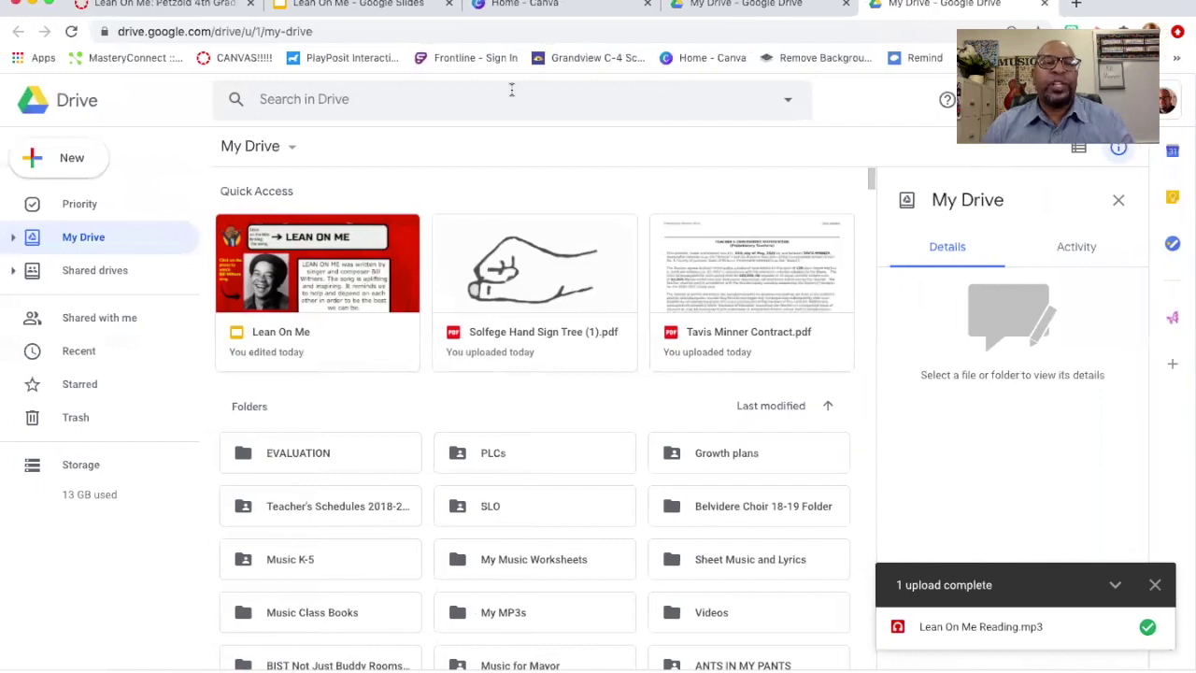
click(80, 352)
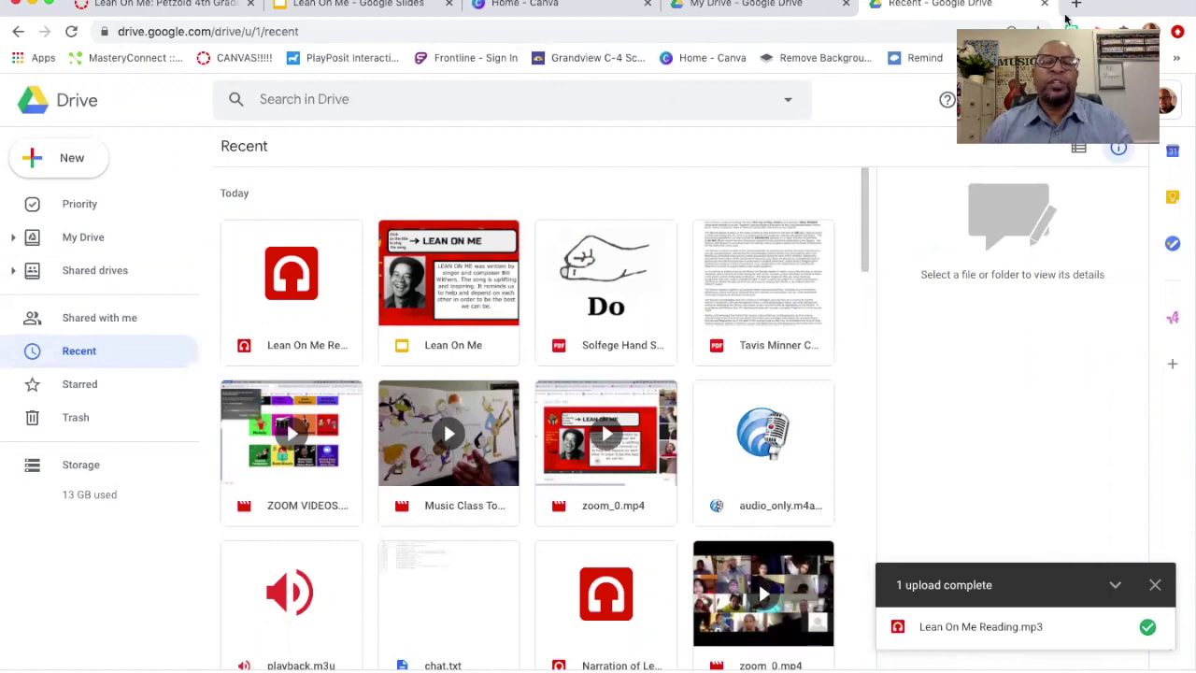
click(297, 280)
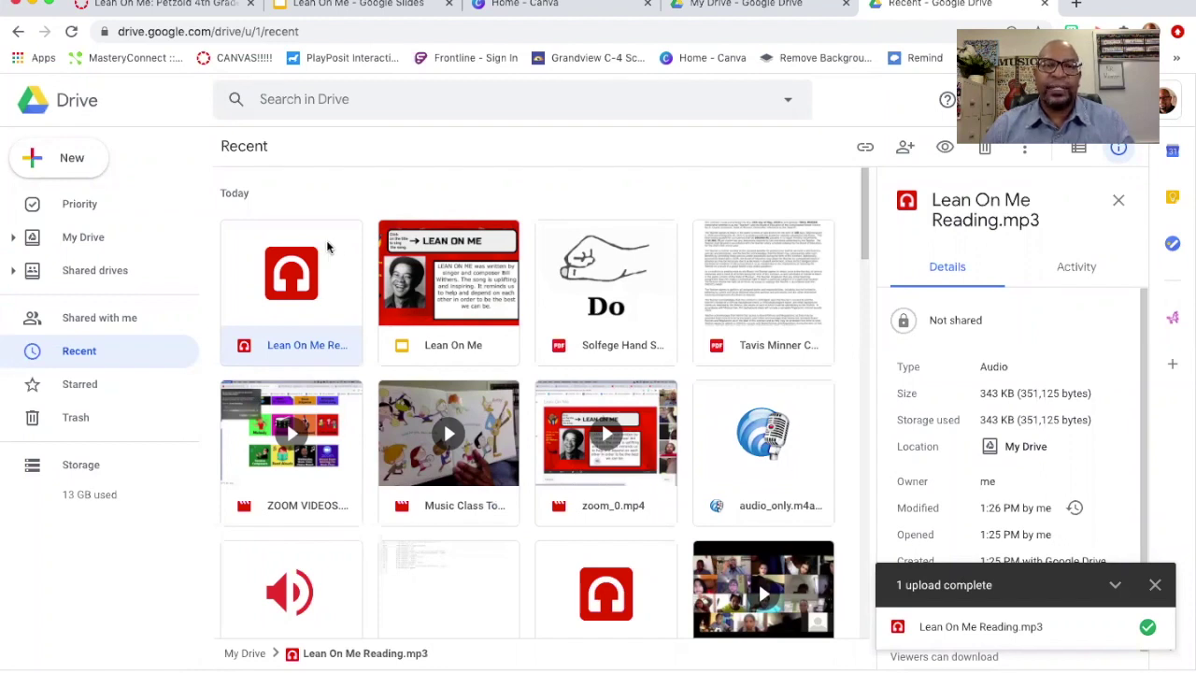
Change Lean On Me Reading.mp3's link access to Anyone with the link as Viewer
right_click(327, 246)
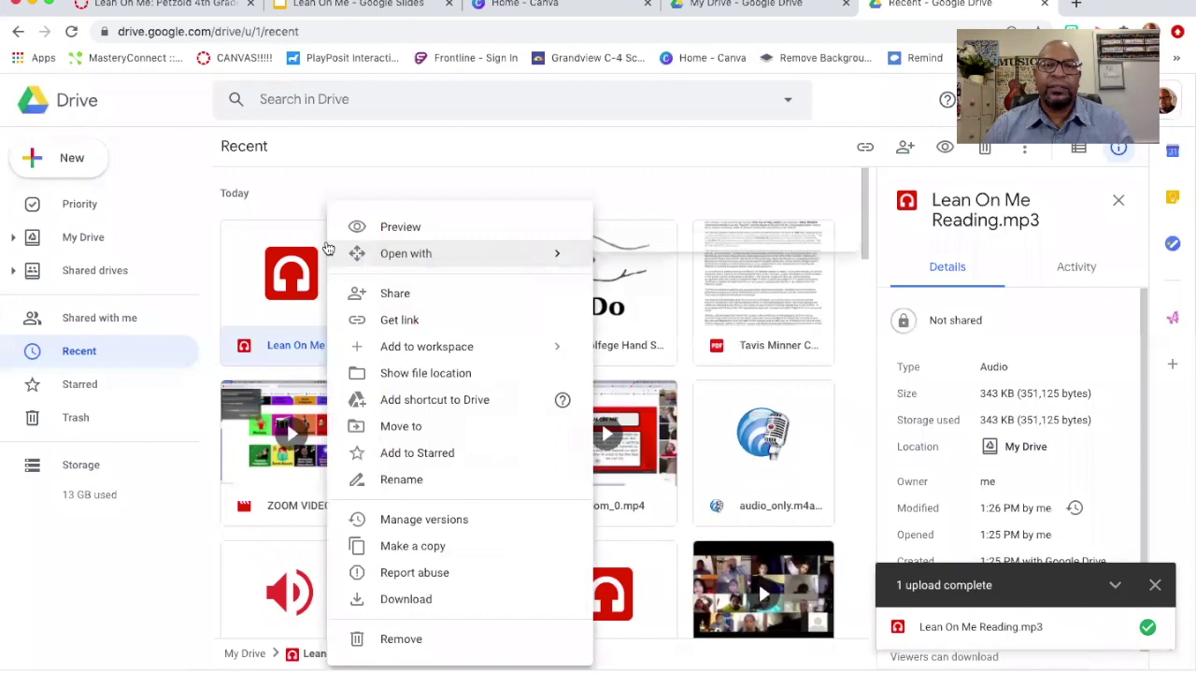
click(399, 320)
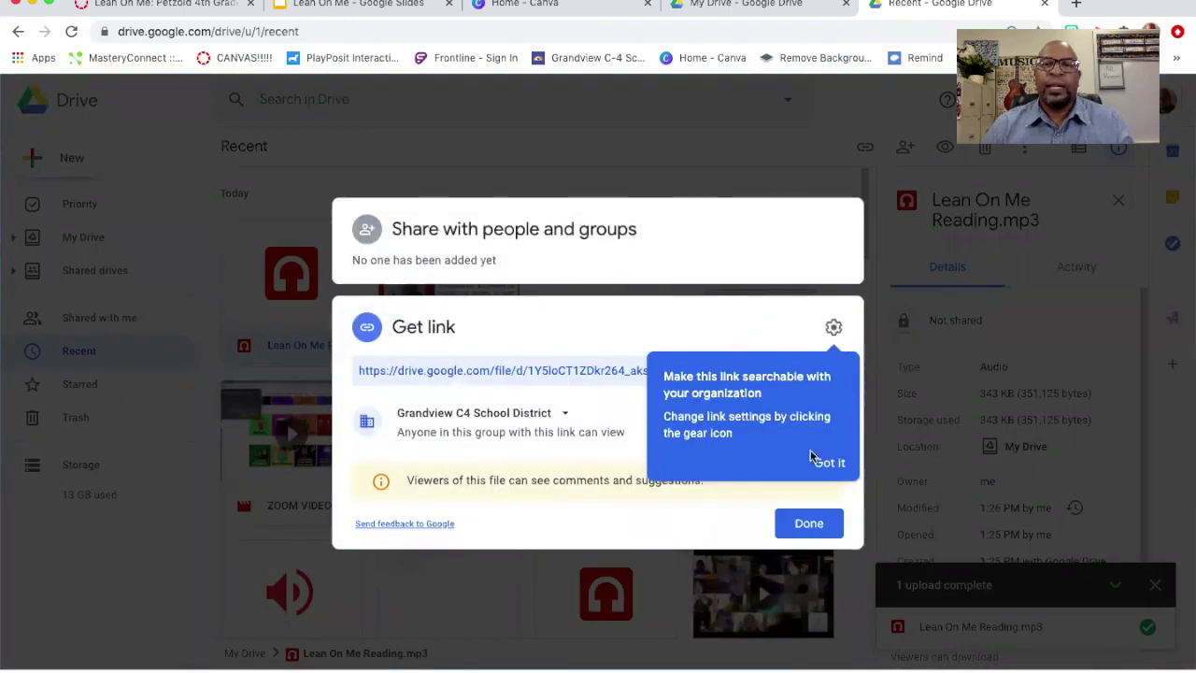
click(828, 463)
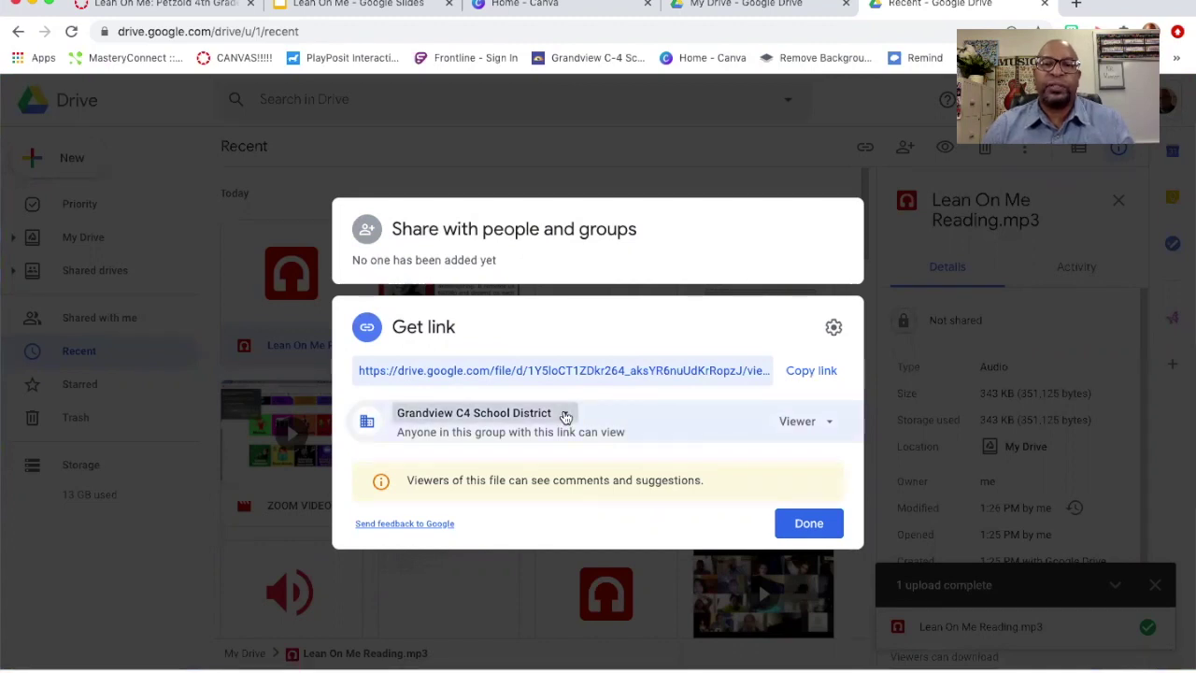
click(565, 414)
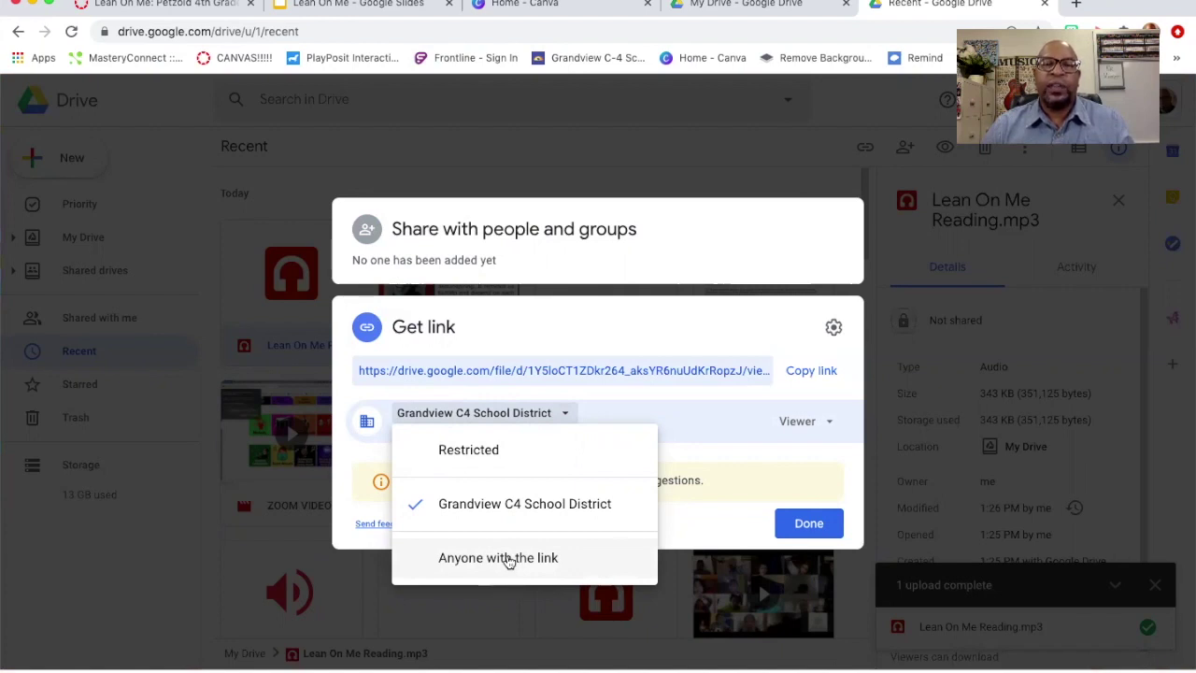
click(509, 558)
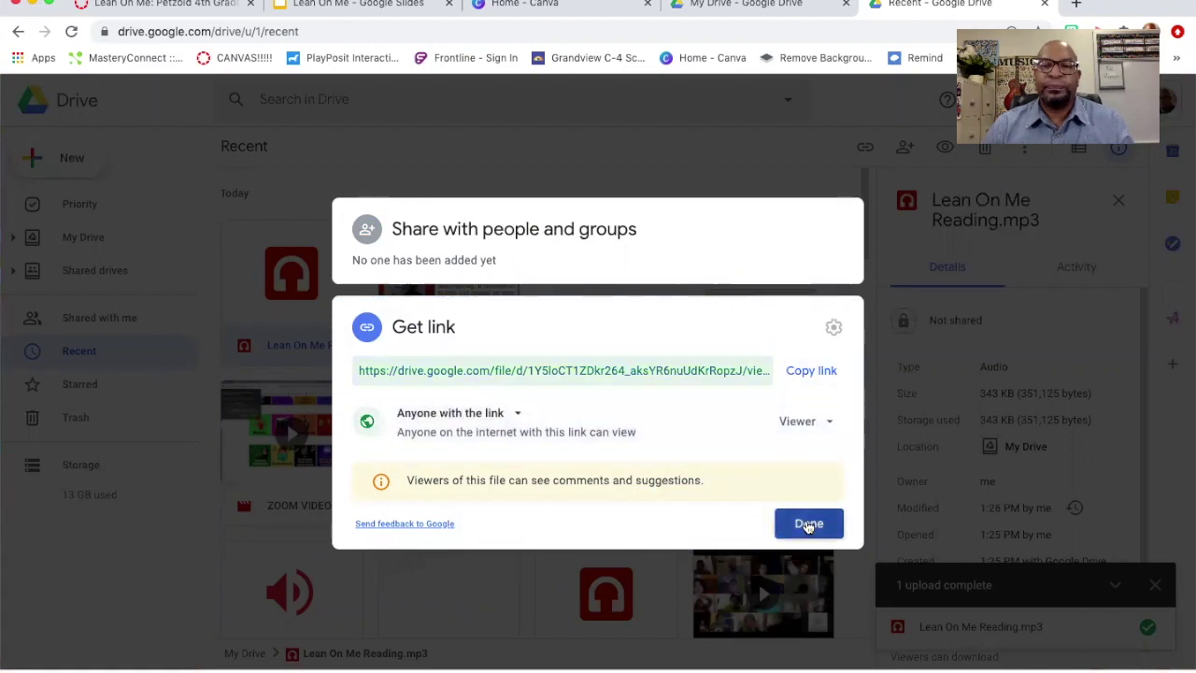
click(808, 524)
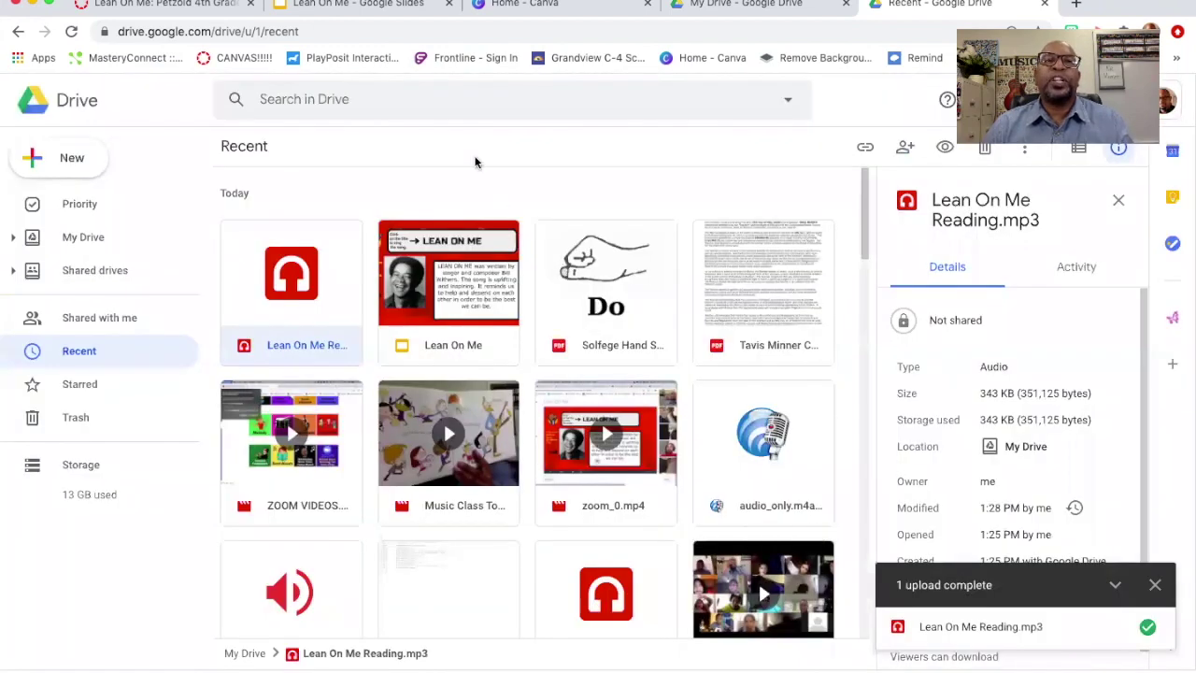
Insert the 0:17 Lean On Me Reading recording from Drive's Recent files onto the slide
click(351, 7)
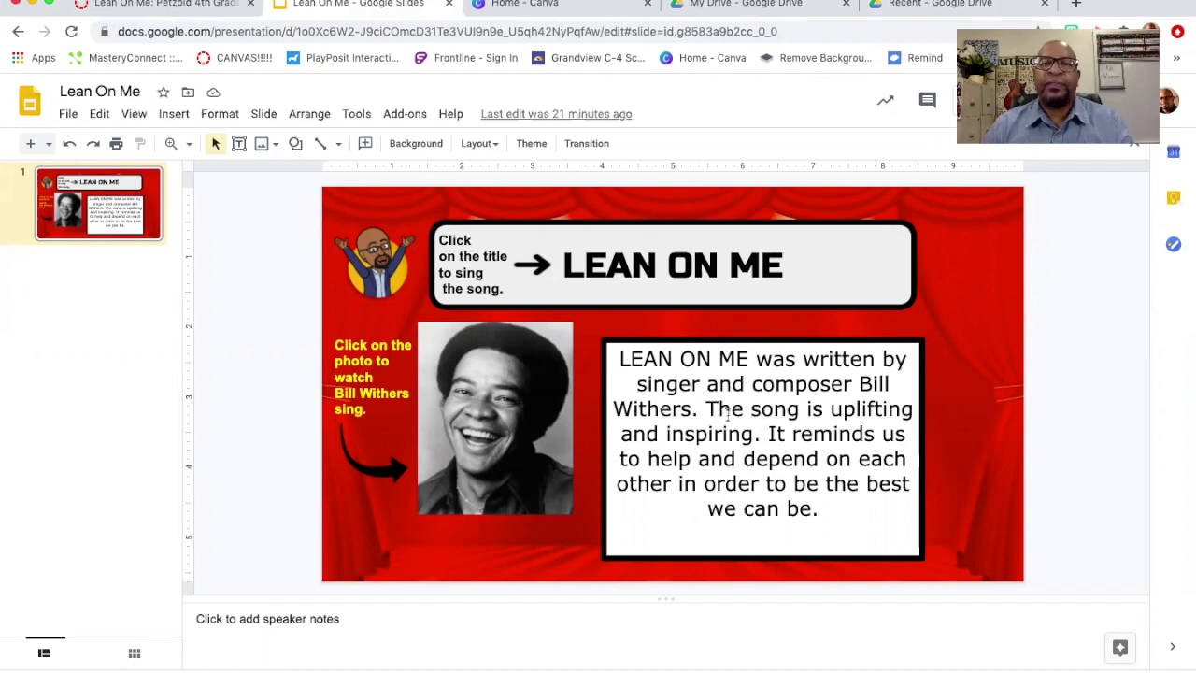
drag(781, 455, 779, 454)
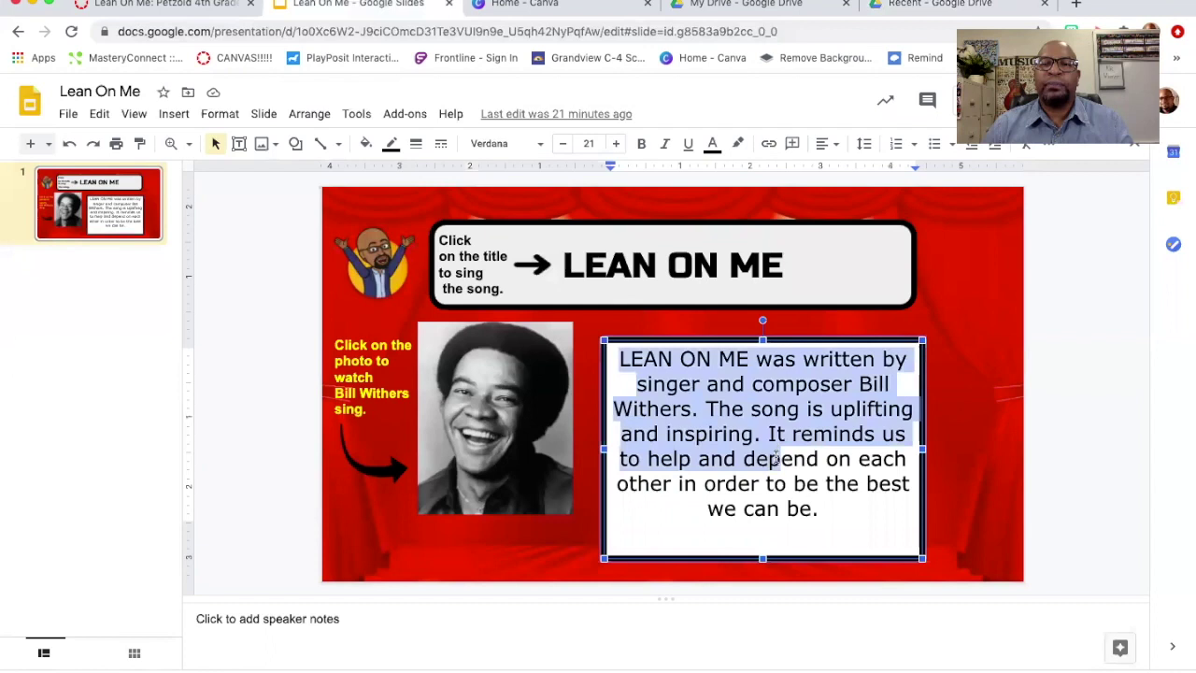
click(823, 512)
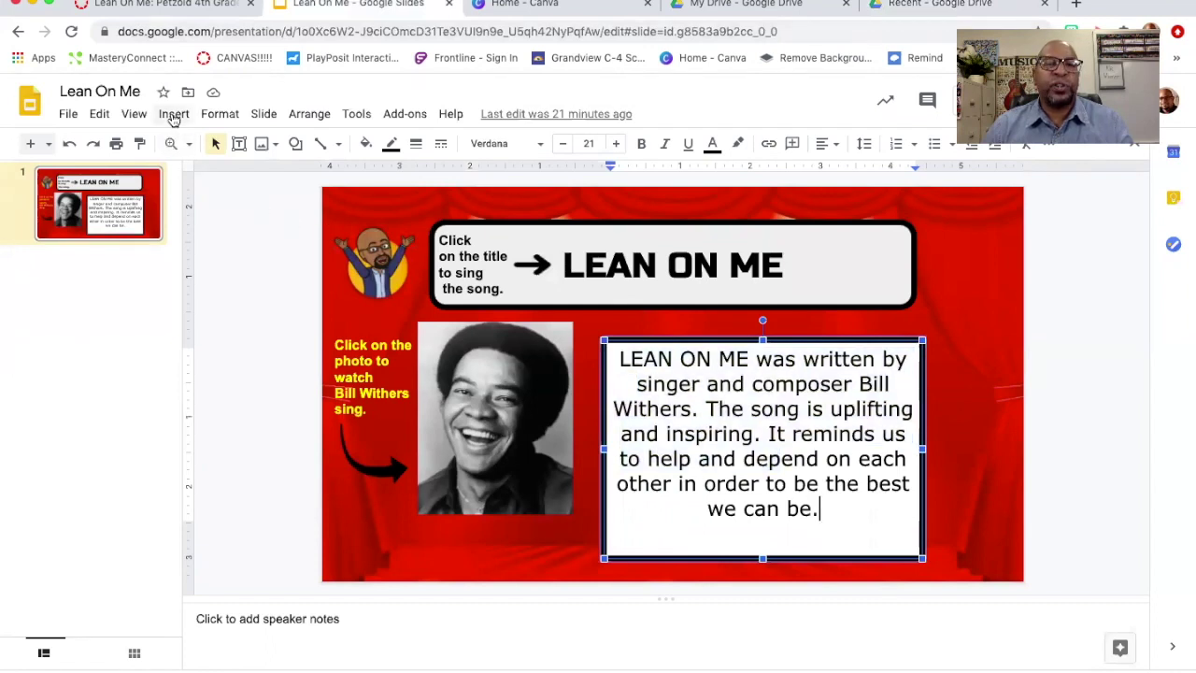
click(173, 116)
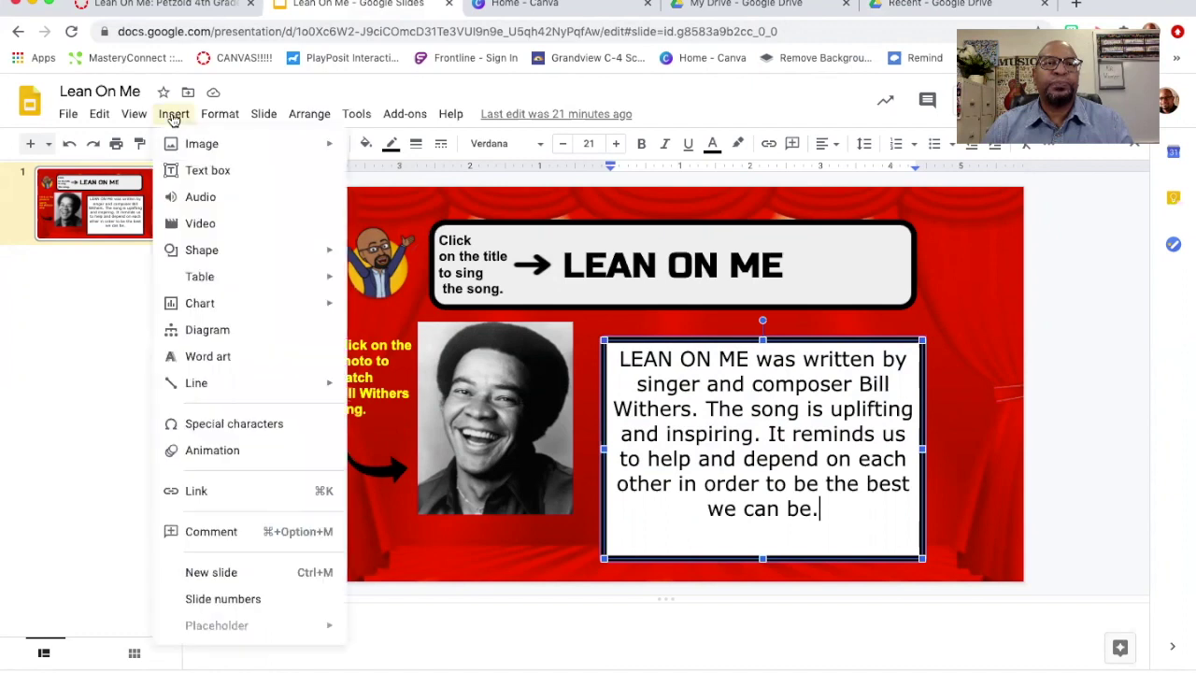
click(200, 199)
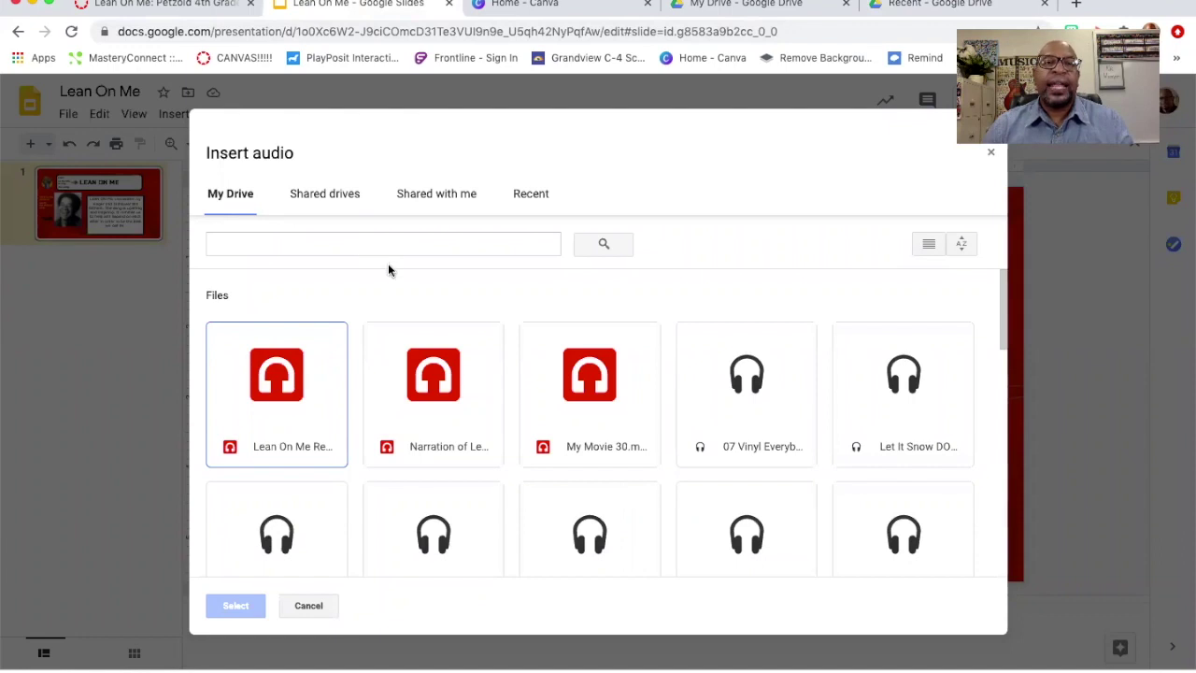
click(531, 197)
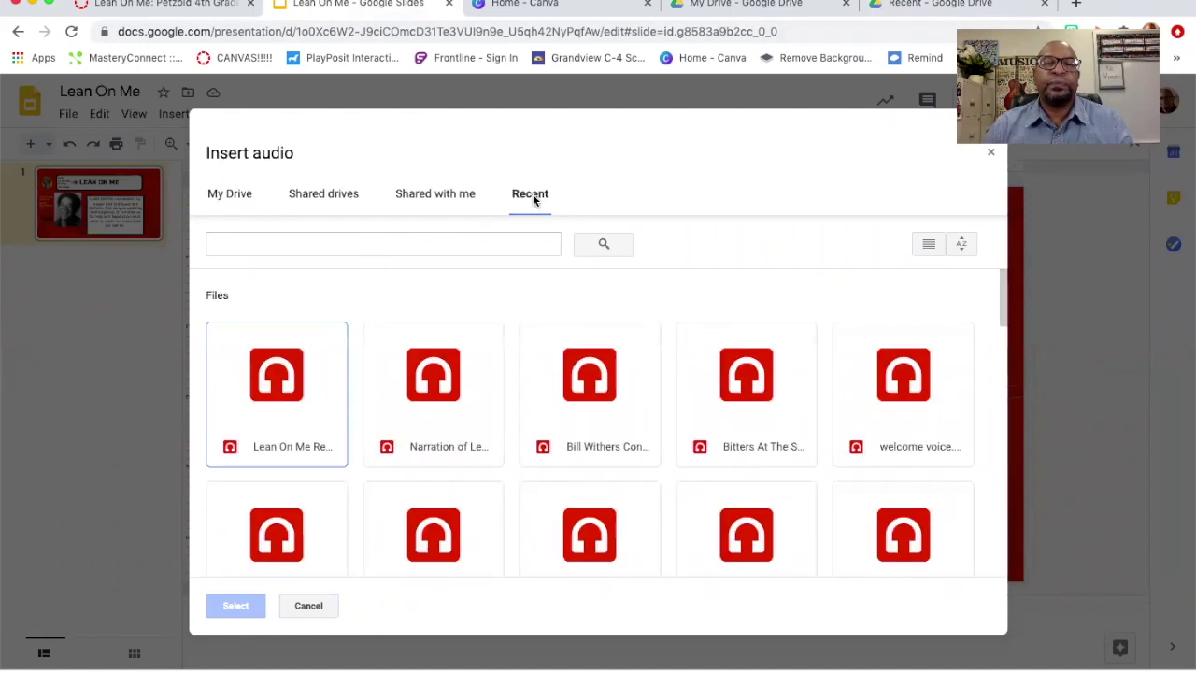
click(291, 383)
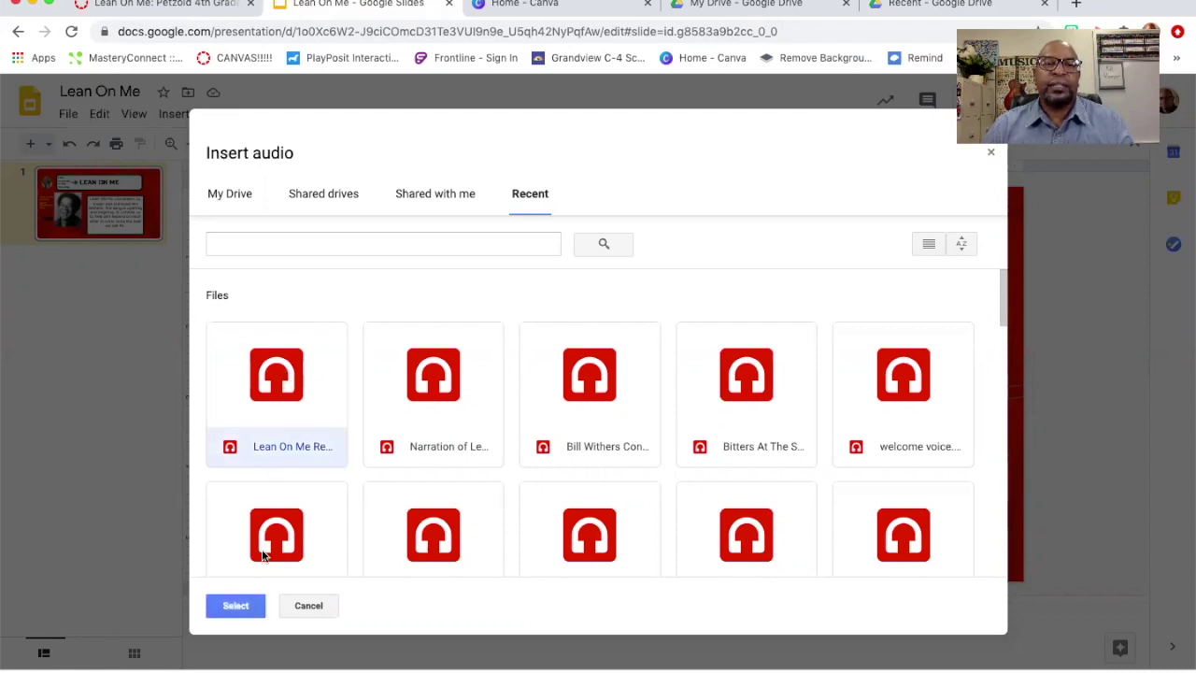
click(240, 603)
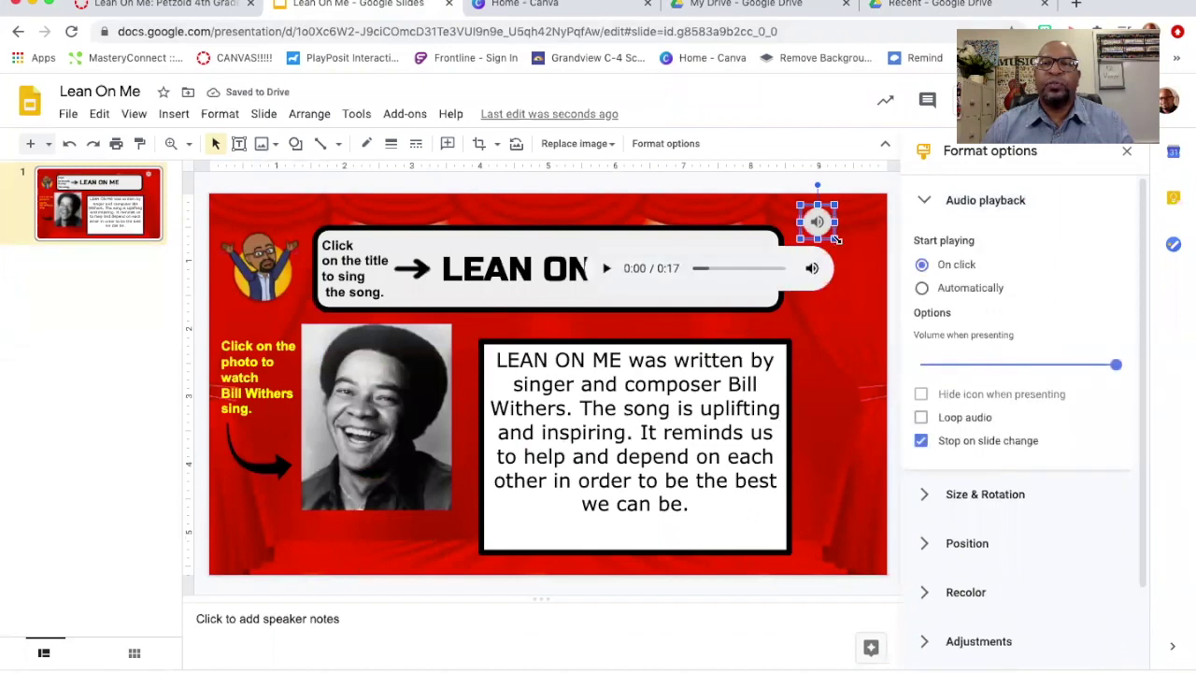
Keep the audio icon small and place it in the description box beneath 'we can be.'
drag(836, 239, 854, 262)
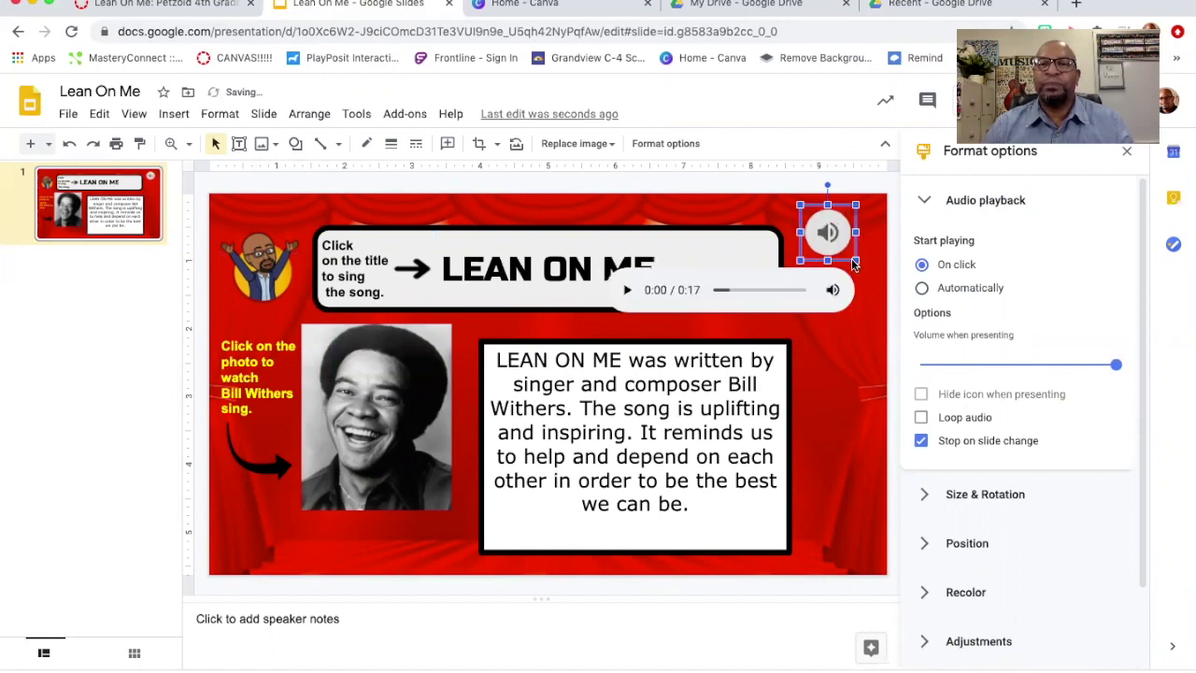
drag(857, 262, 832, 241)
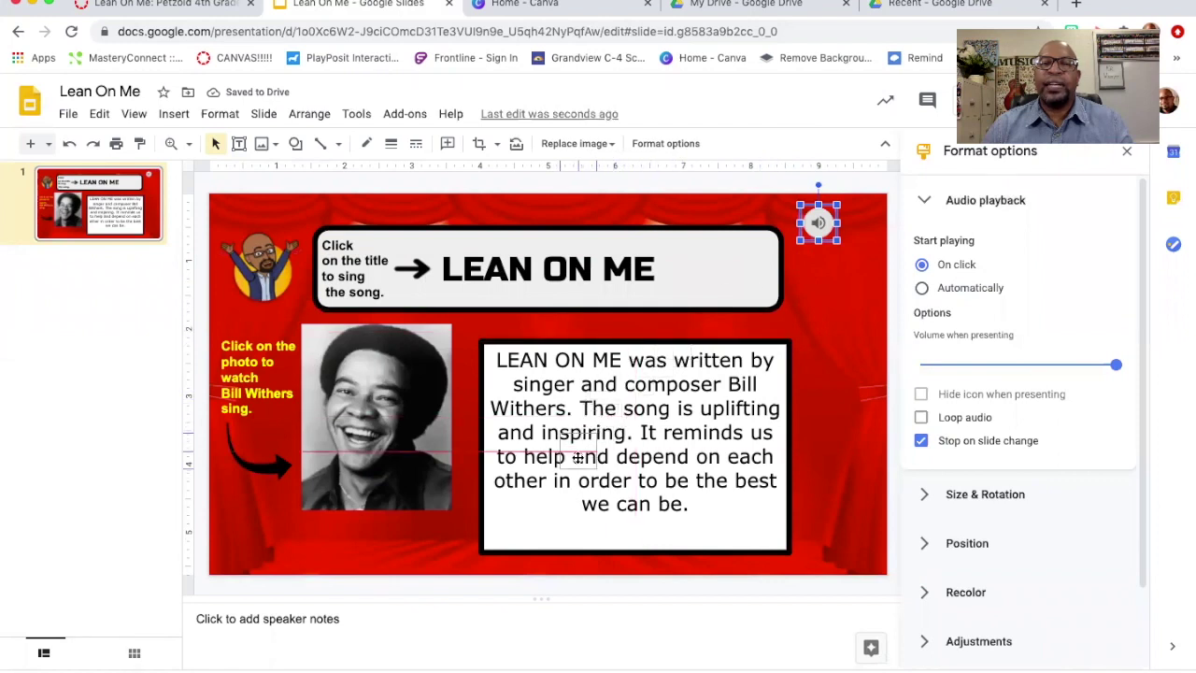
drag(527, 522, 529, 518)
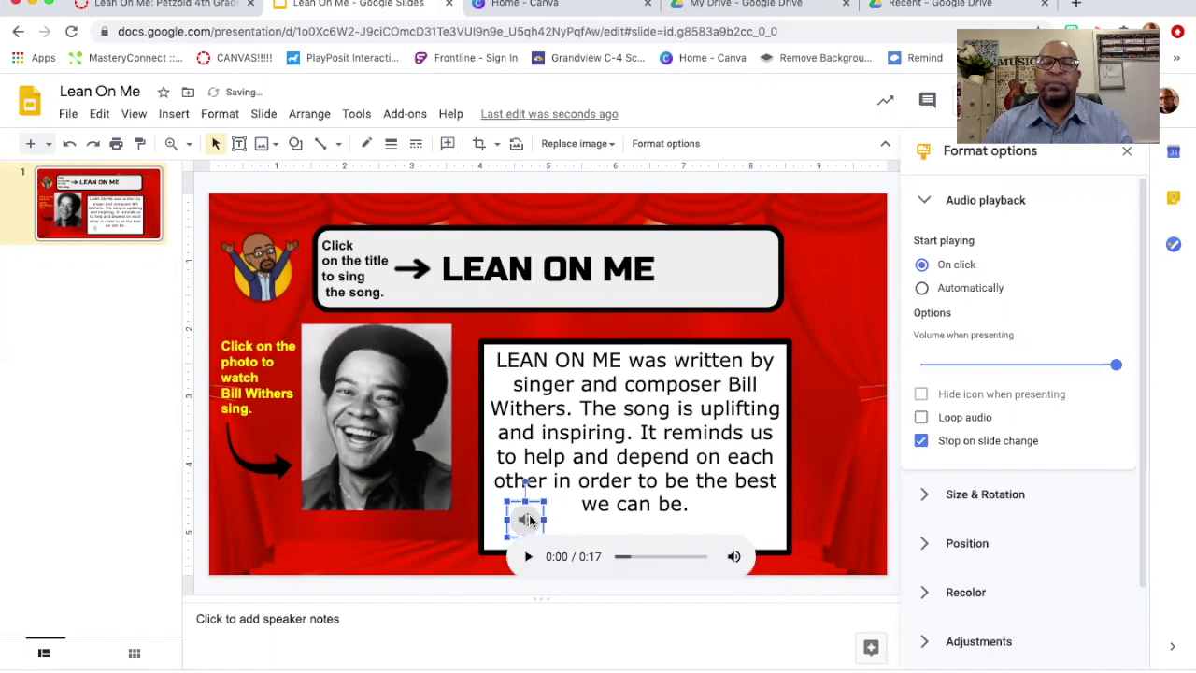
click(820, 472)
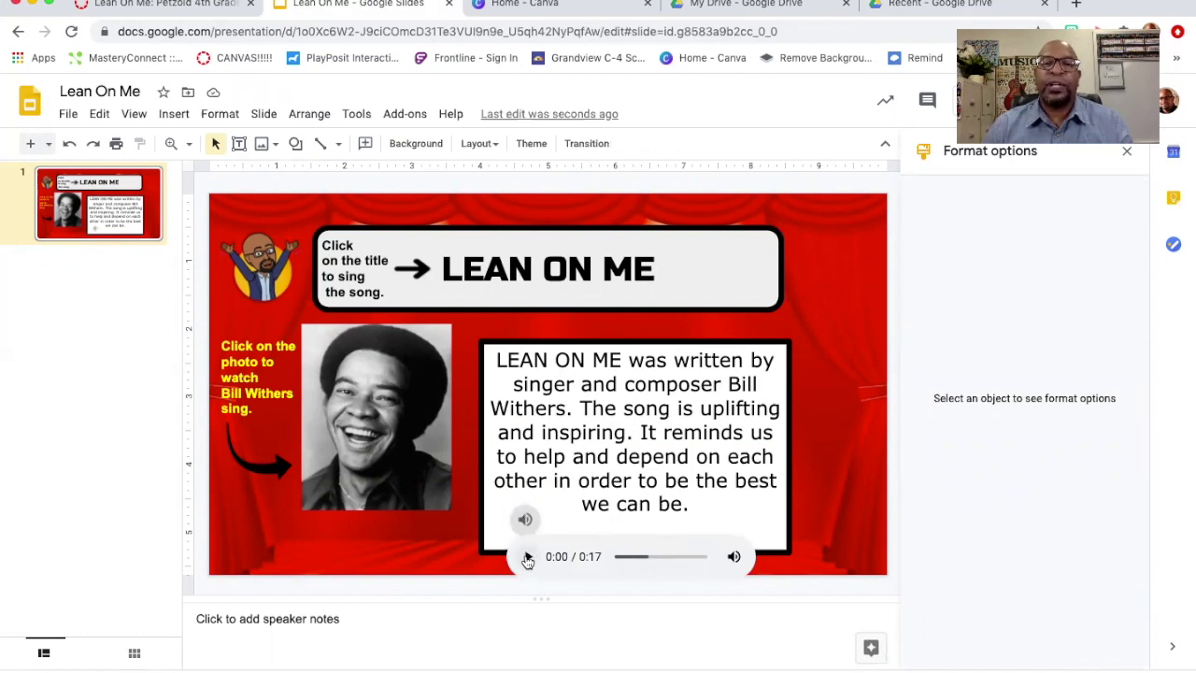
click(528, 558)
click(528, 558)
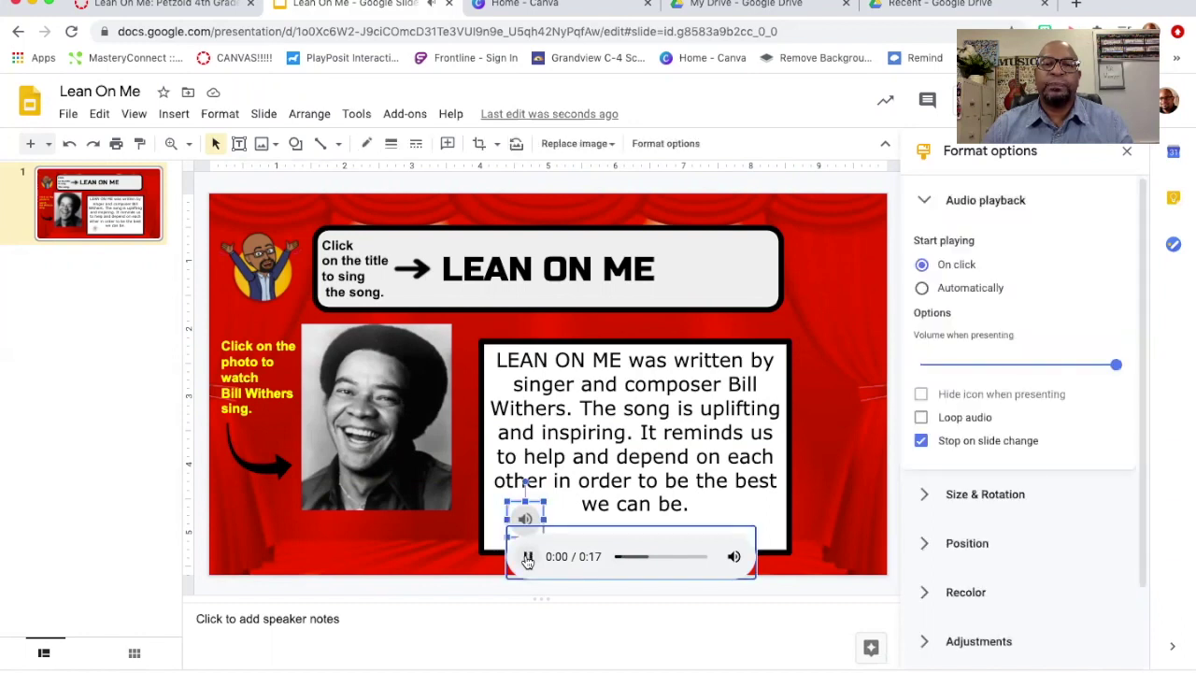
click(421, 556)
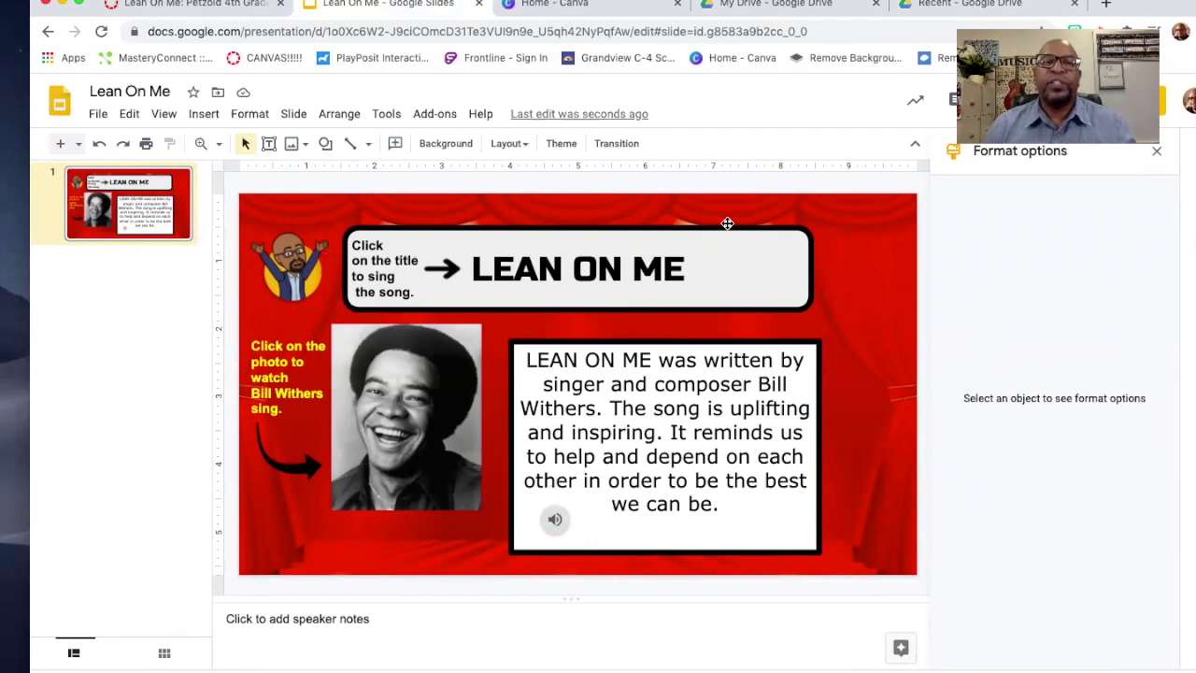
Publish the deck to the web and show its Medium (960x569) iframe embed code
click(98, 114)
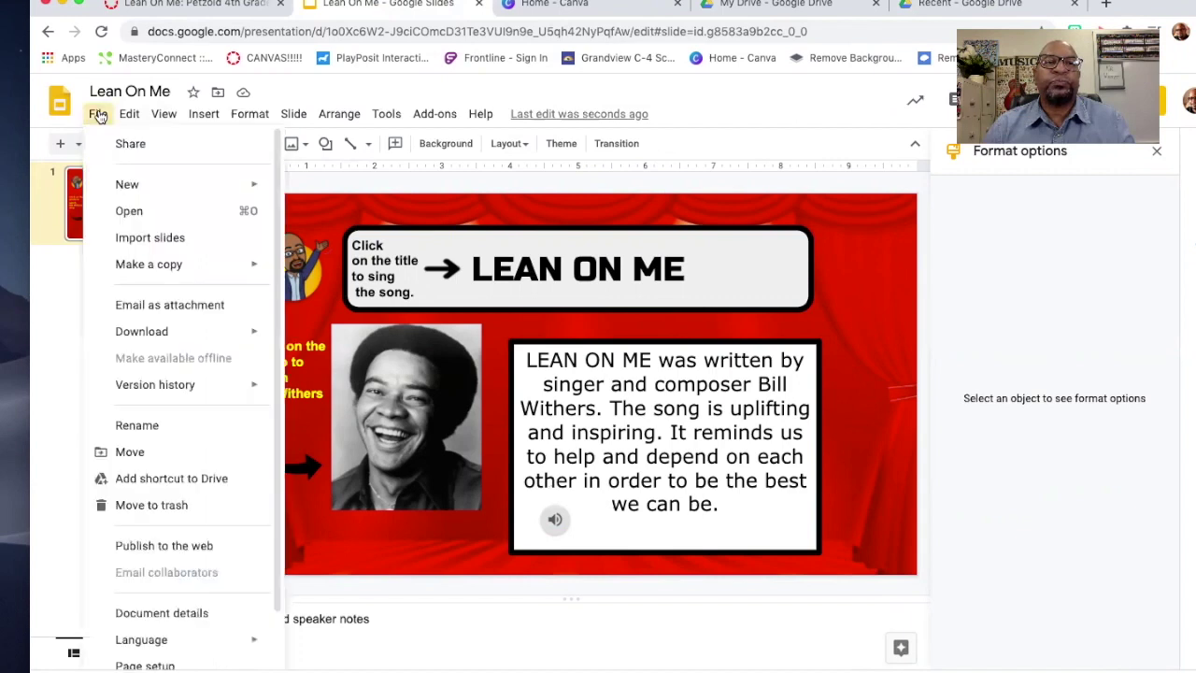
click(148, 546)
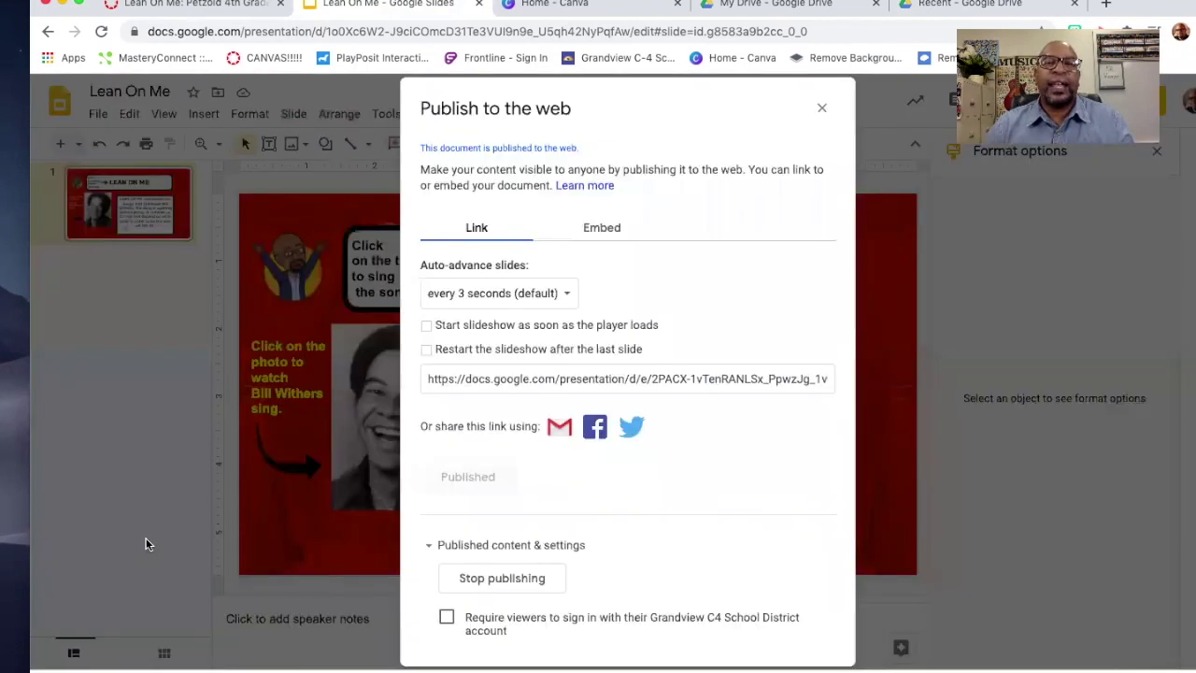
click(603, 227)
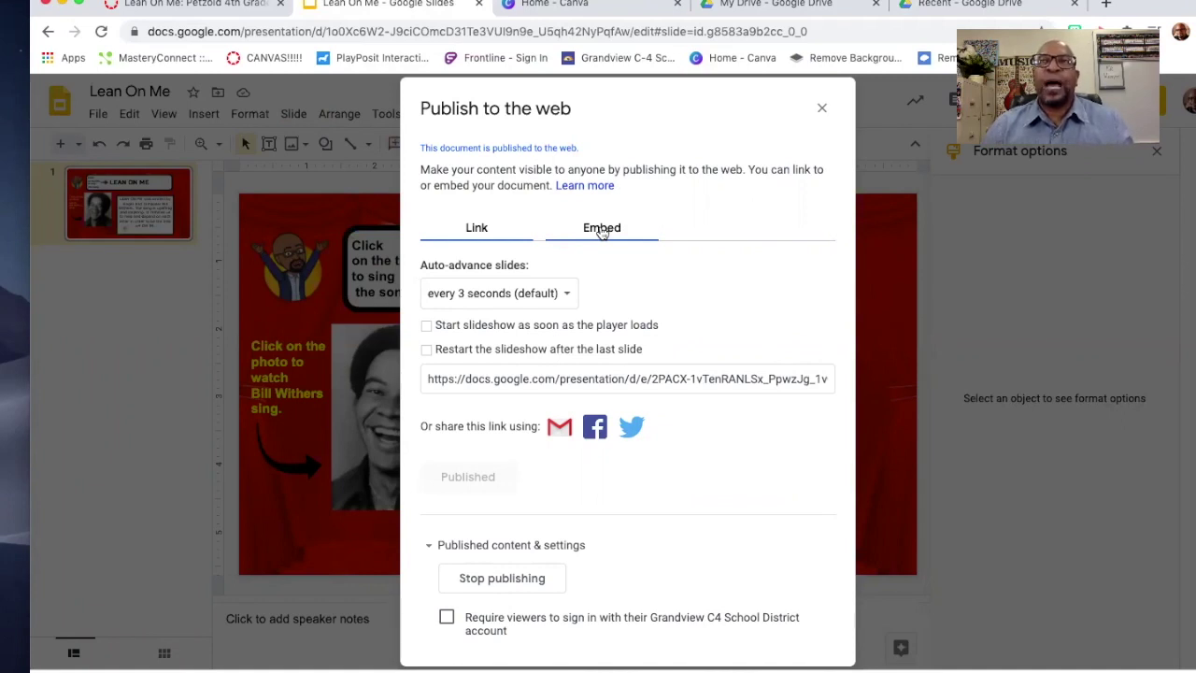
click(601, 229)
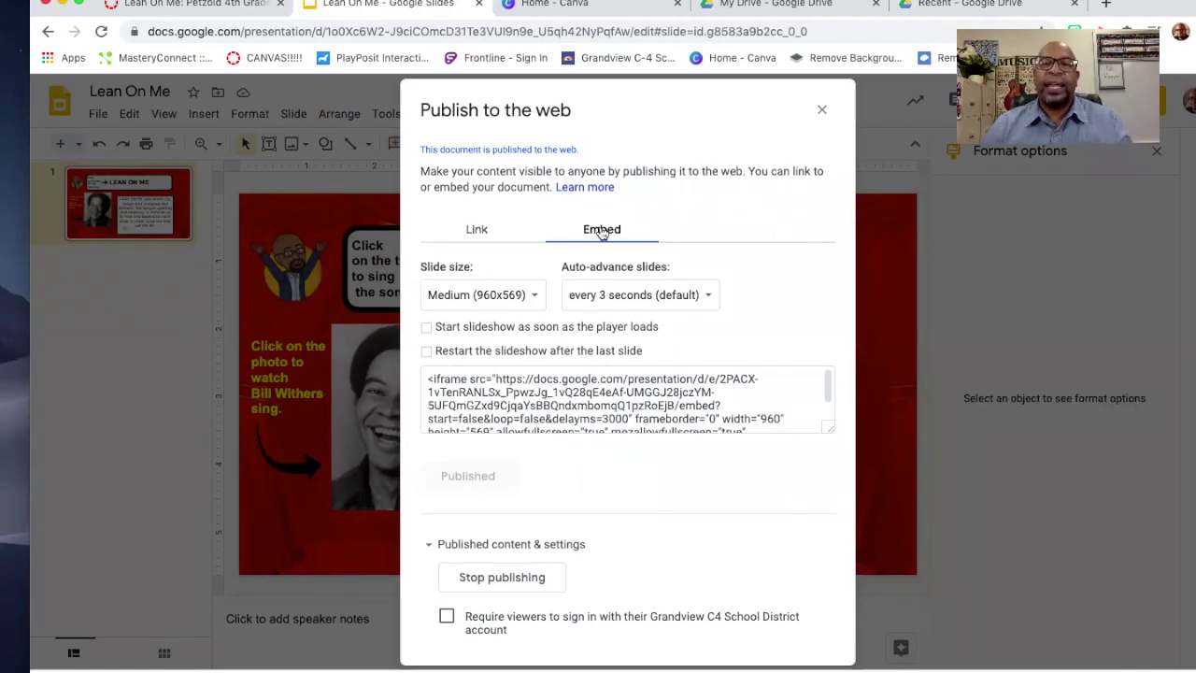
Select the whole iframe embed code and copy it
click(659, 394)
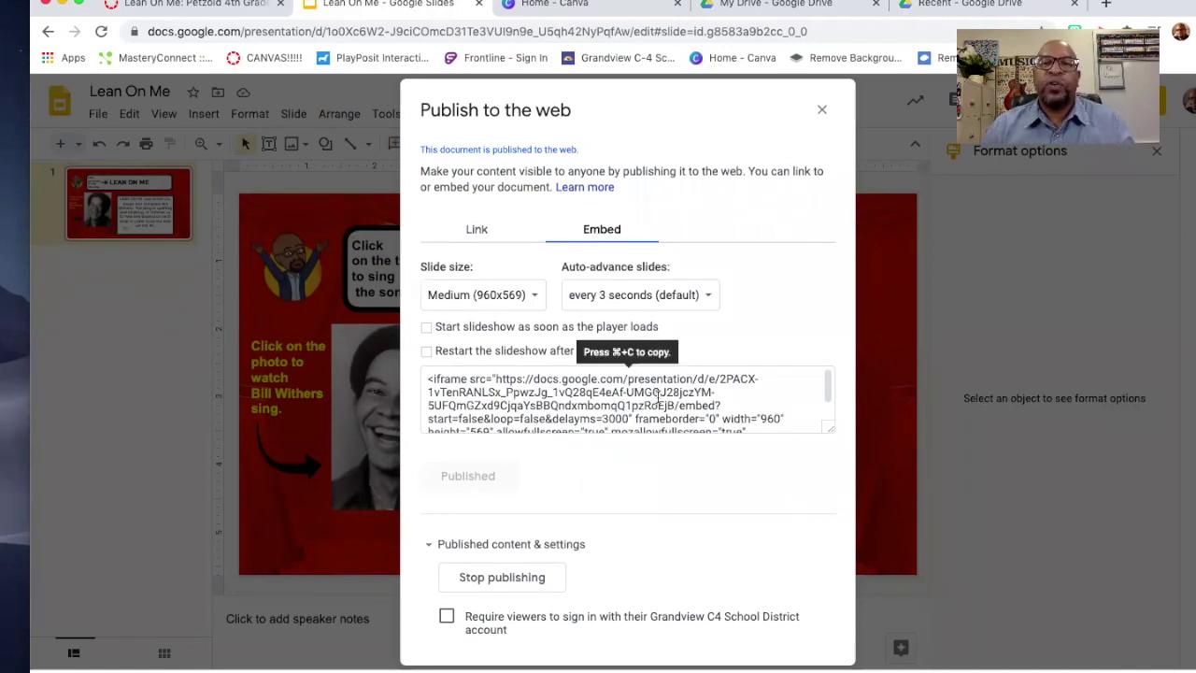
click(658, 397)
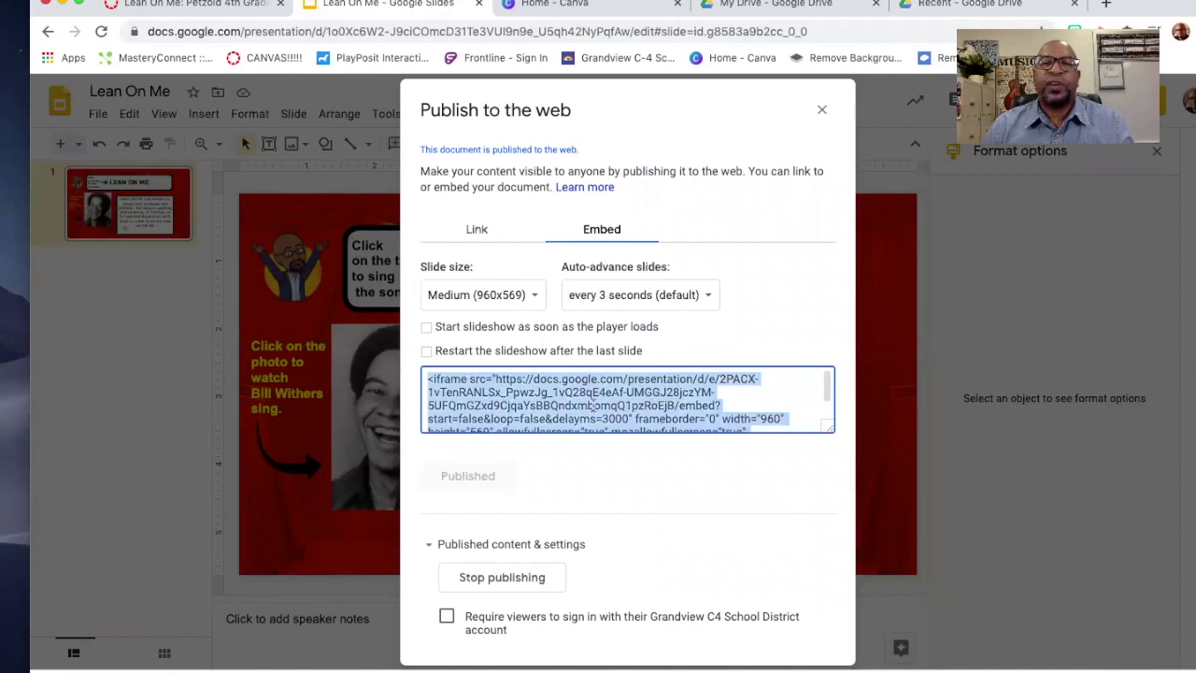
mouse_move(827, 426)
mouse_down()
mouse_move(830, 449)
mouse_move(832, 426)
mouse_up()
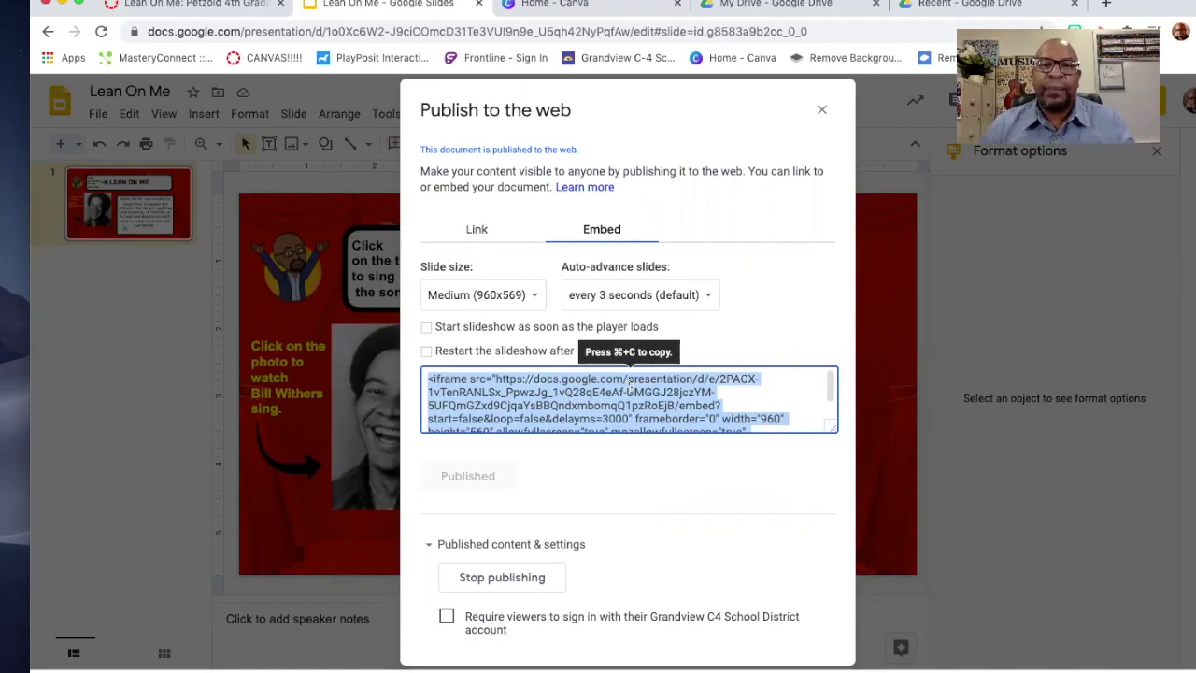
key(super+c)
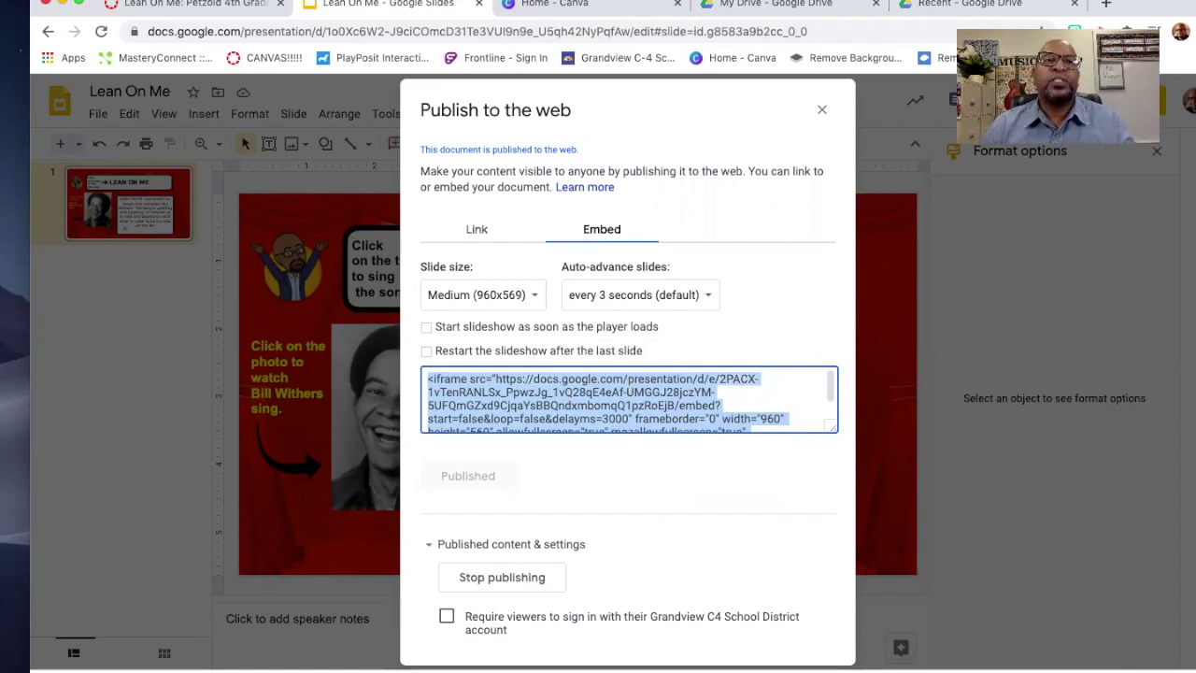
Switch to the Canvas course tab and go to the course's list of pages
click(199, 6)
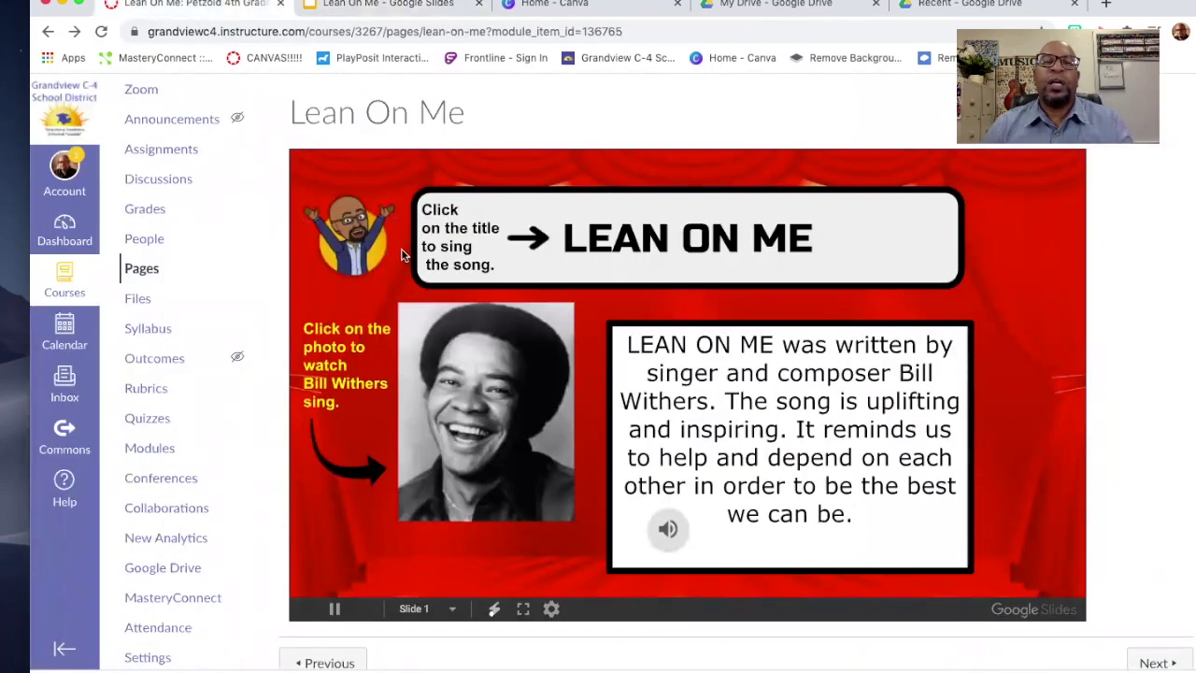
scroll(411, 263, up, 2)
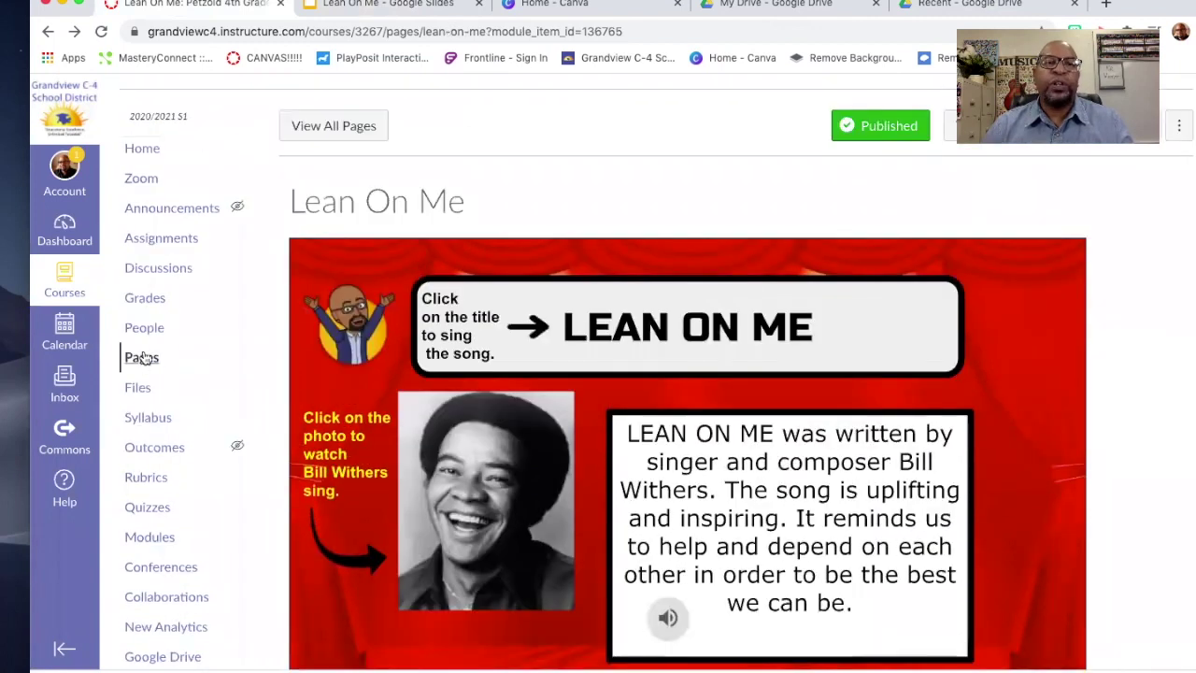
click(362, 127)
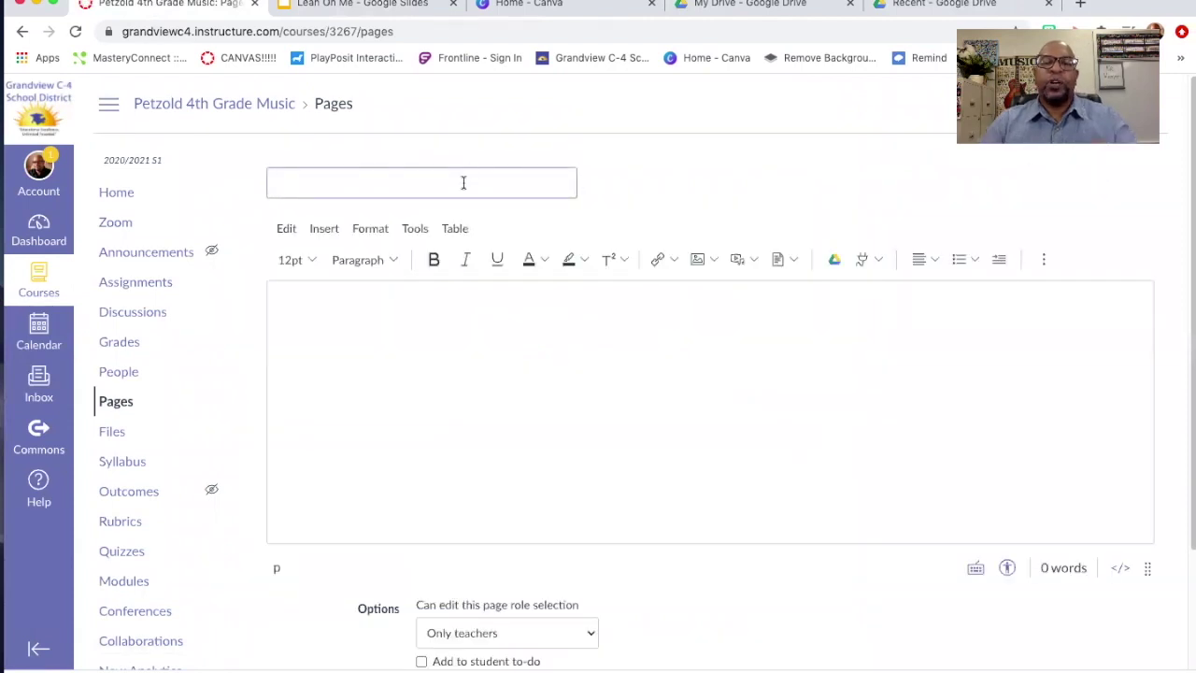
Title the new page 'Lean On Me' and paste the iframe embed code into its raw HTML body
text(Lean O)
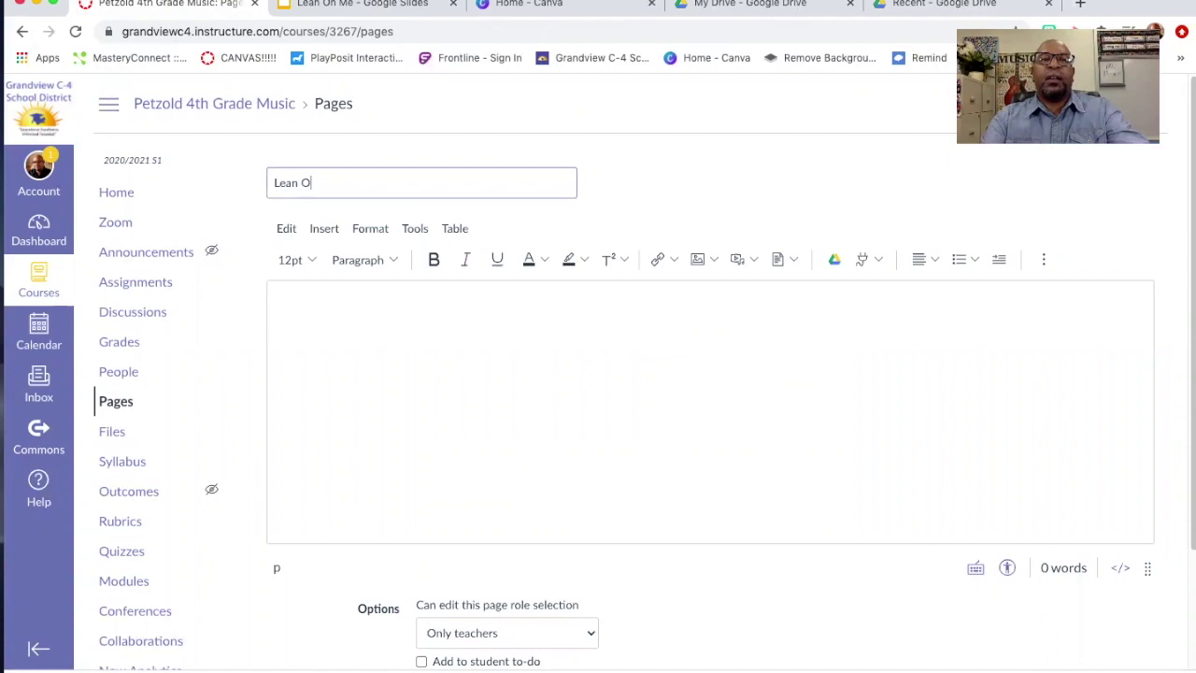
text(n Me)
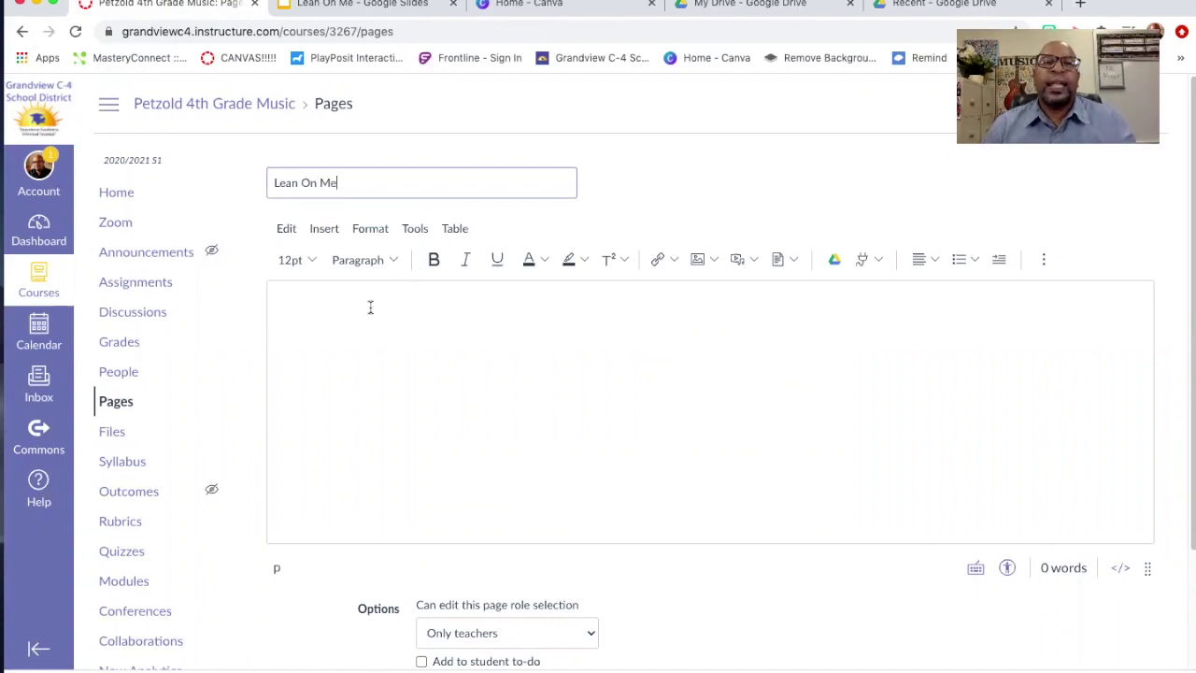
click(340, 303)
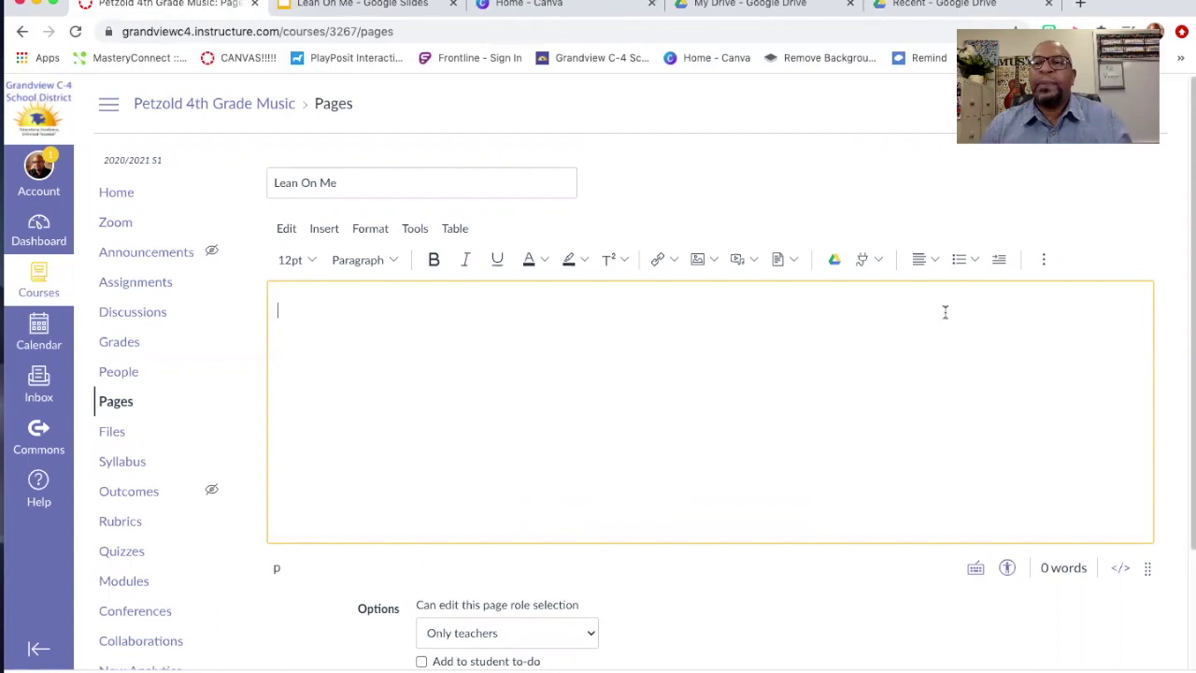
click(1121, 571)
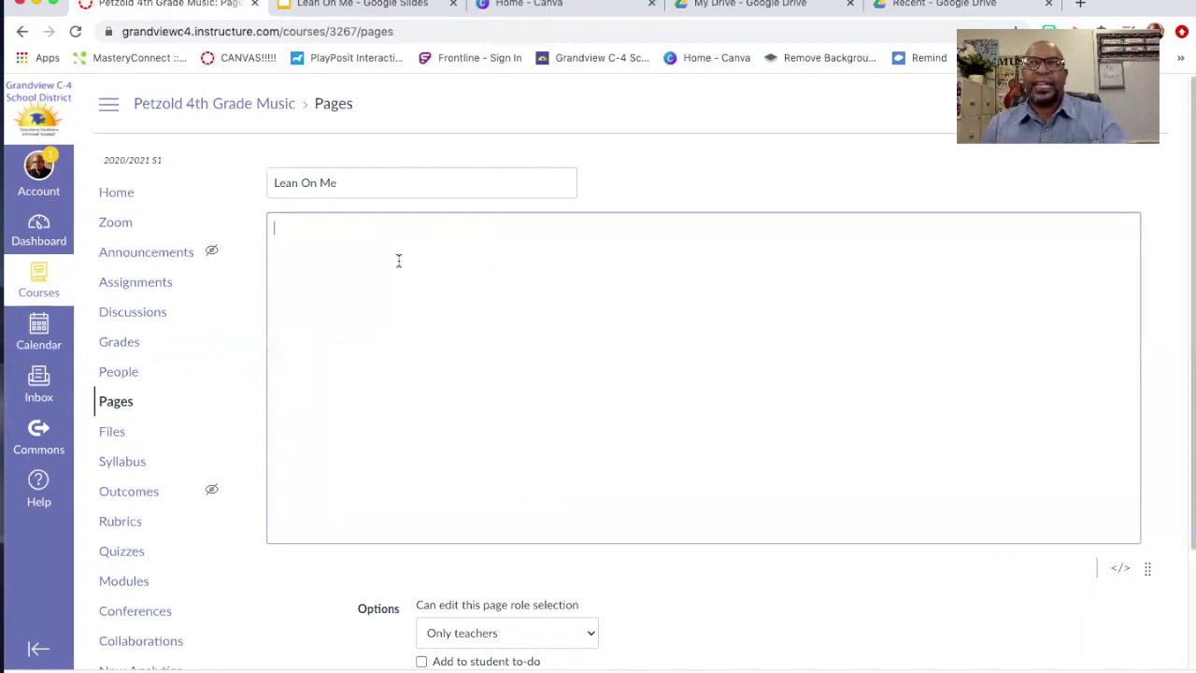
key(super+v)
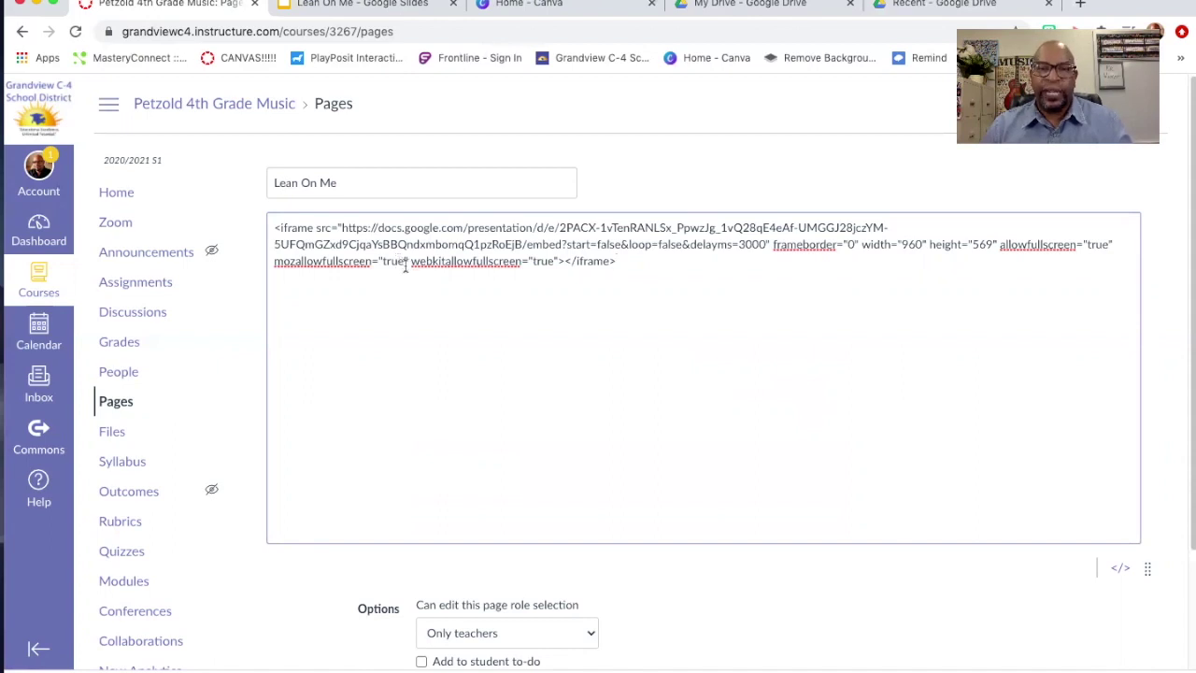
scroll(658, 391, down, 2)
scroll(658, 391, down, 2)
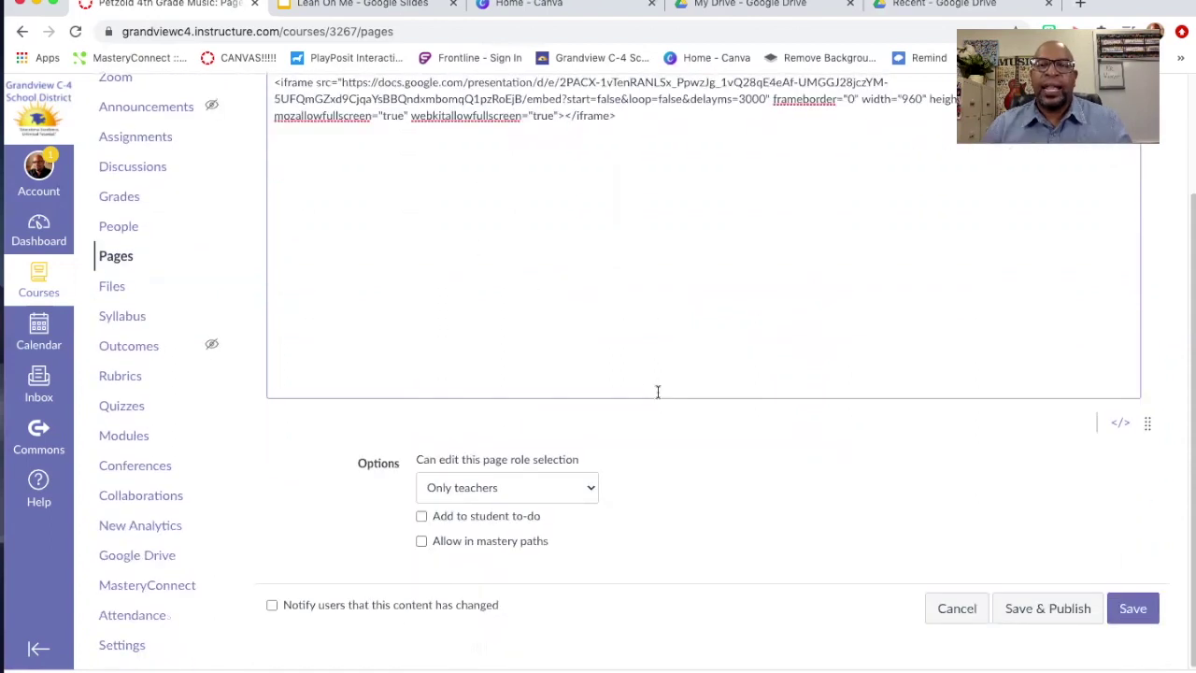